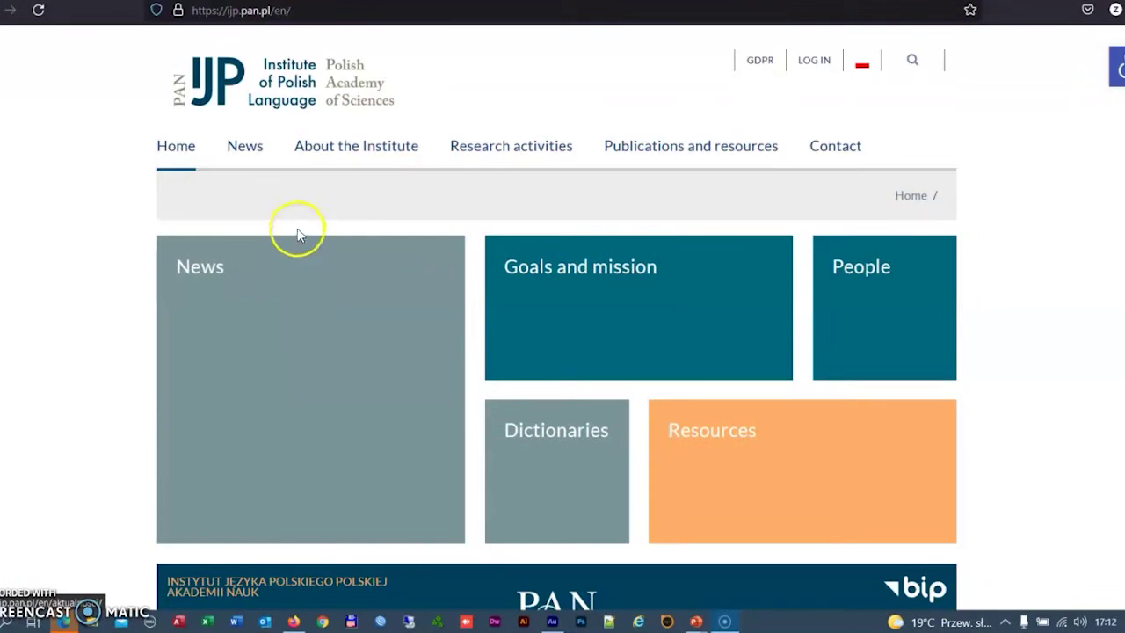
Go through About the Institute > Departments to the Department of the History of the 17th and 18th Century Polish
mouse_move(323, 156)
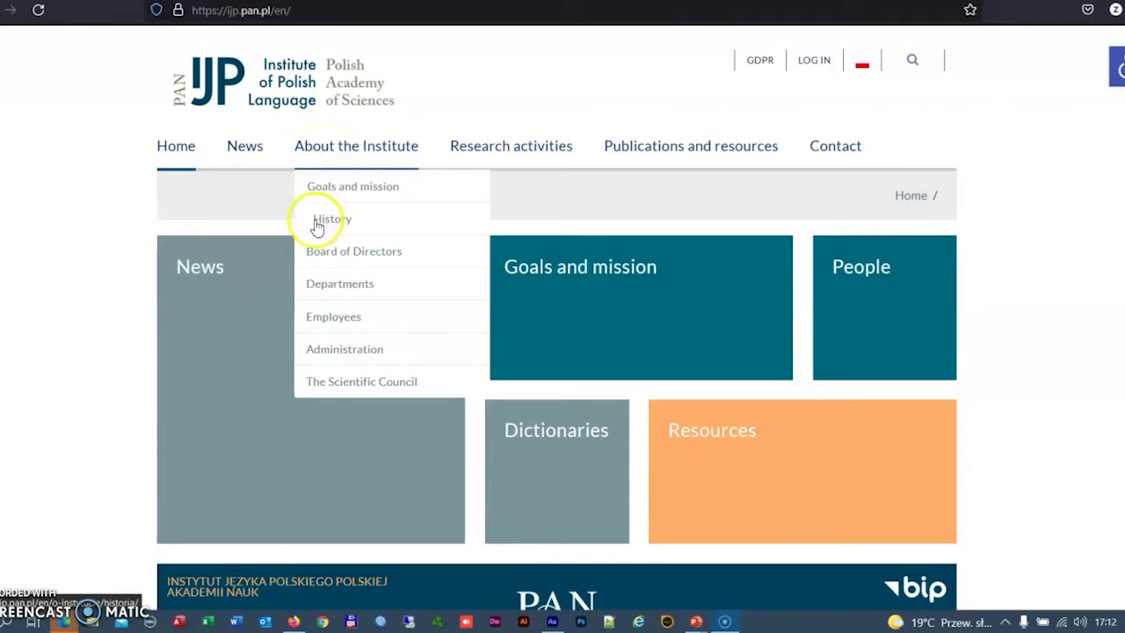
left_click(315, 287)
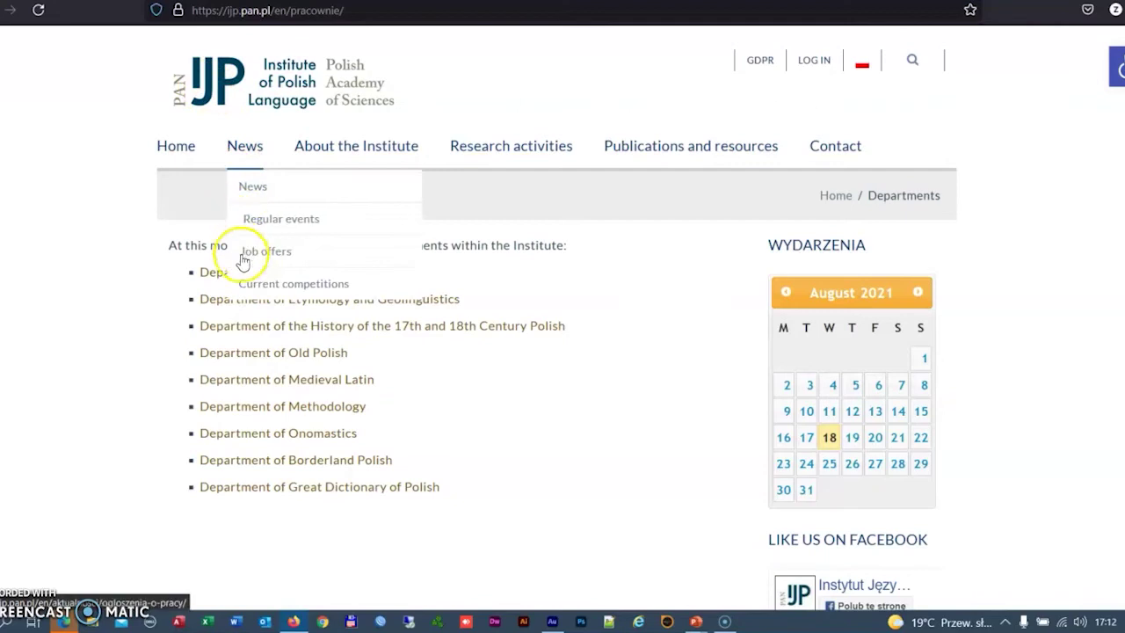
left_click(246, 325)
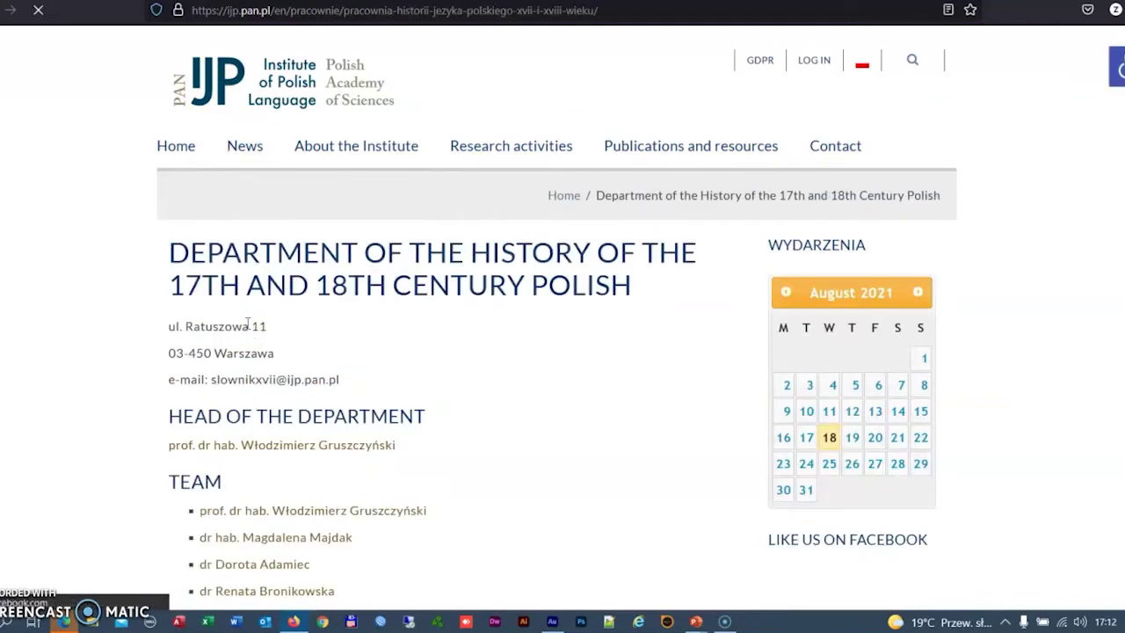
Scroll the department page down to its research-area link to the eSXVII dictionary at sxvii.pl
scroll(248, 325, "down", 5)
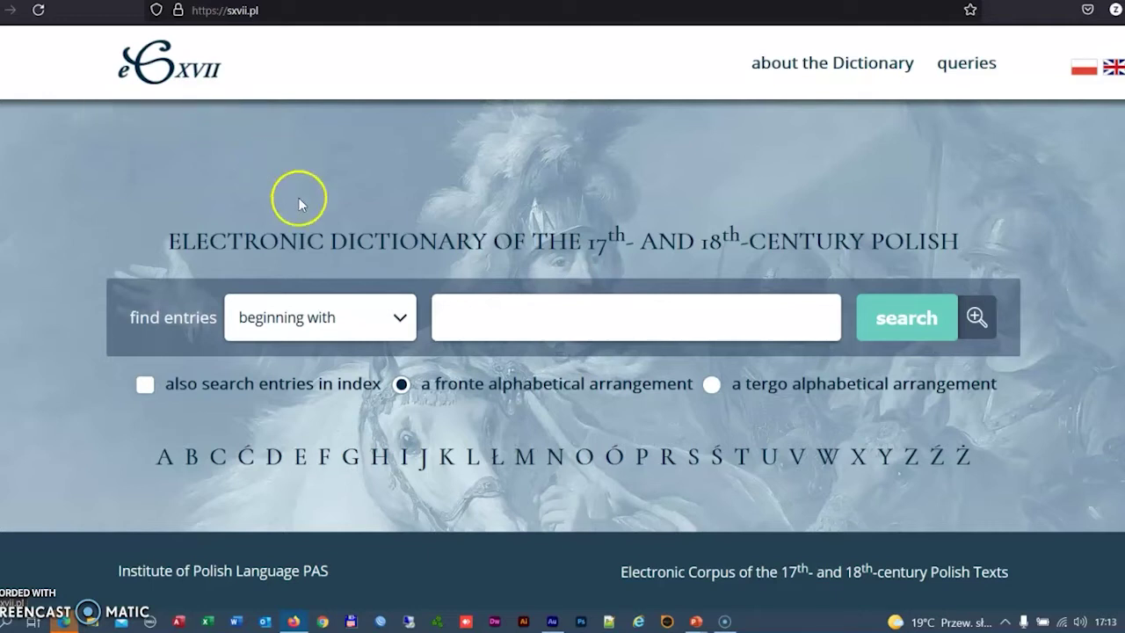
Search eSXVII for 'alfabet' and open the ALFABET entry from the six matching results
left_click(473, 320)
type("a")
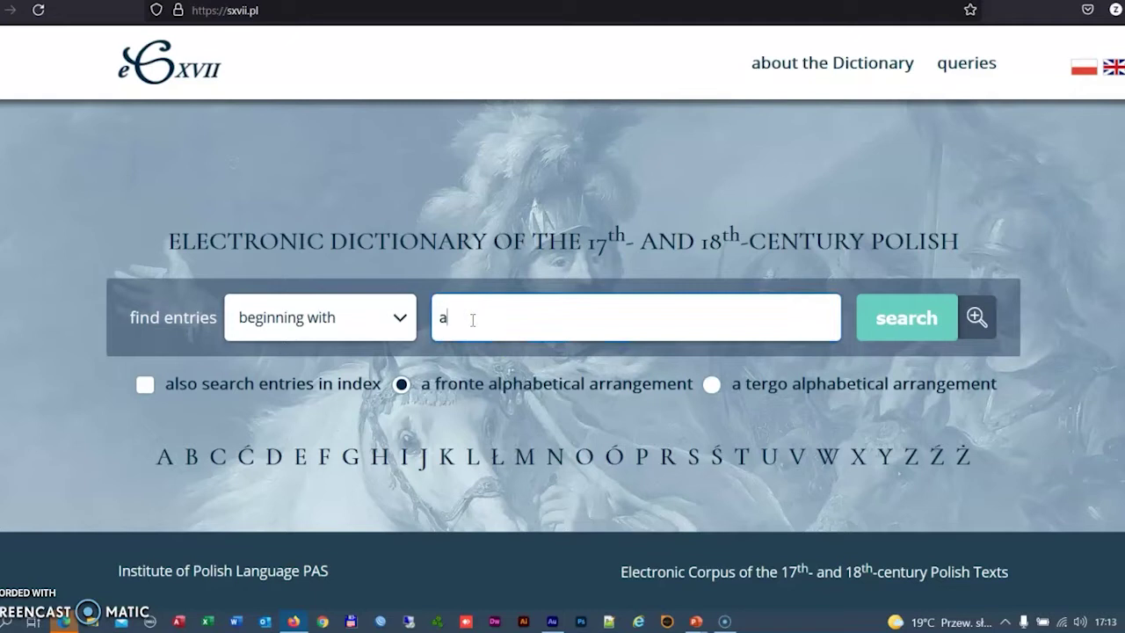
type("lfabet")
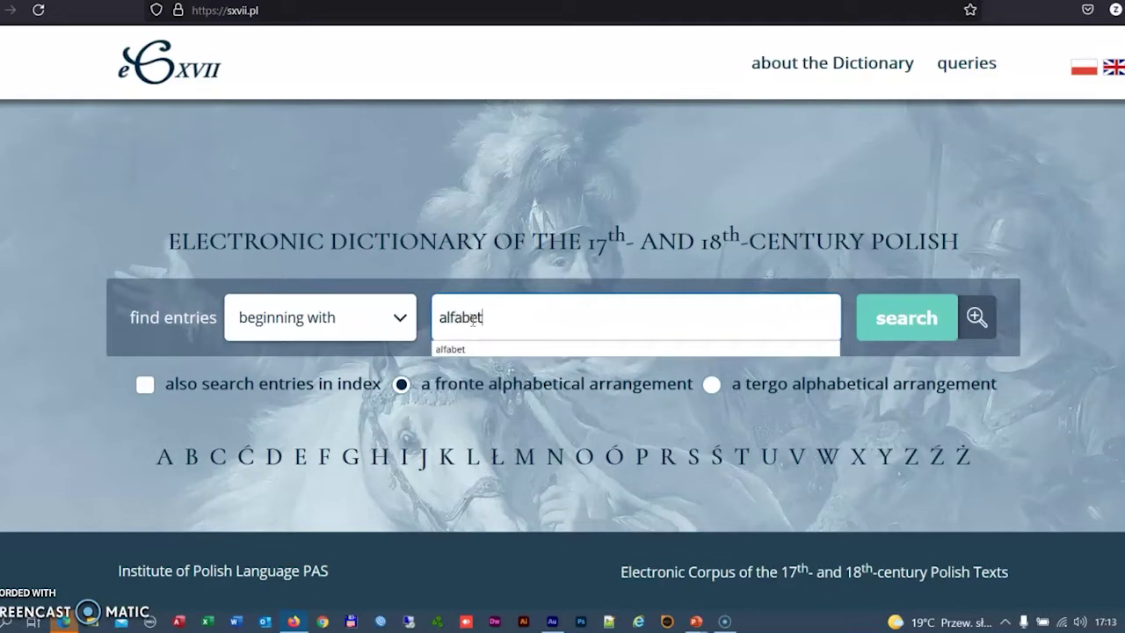
left_click(878, 321)
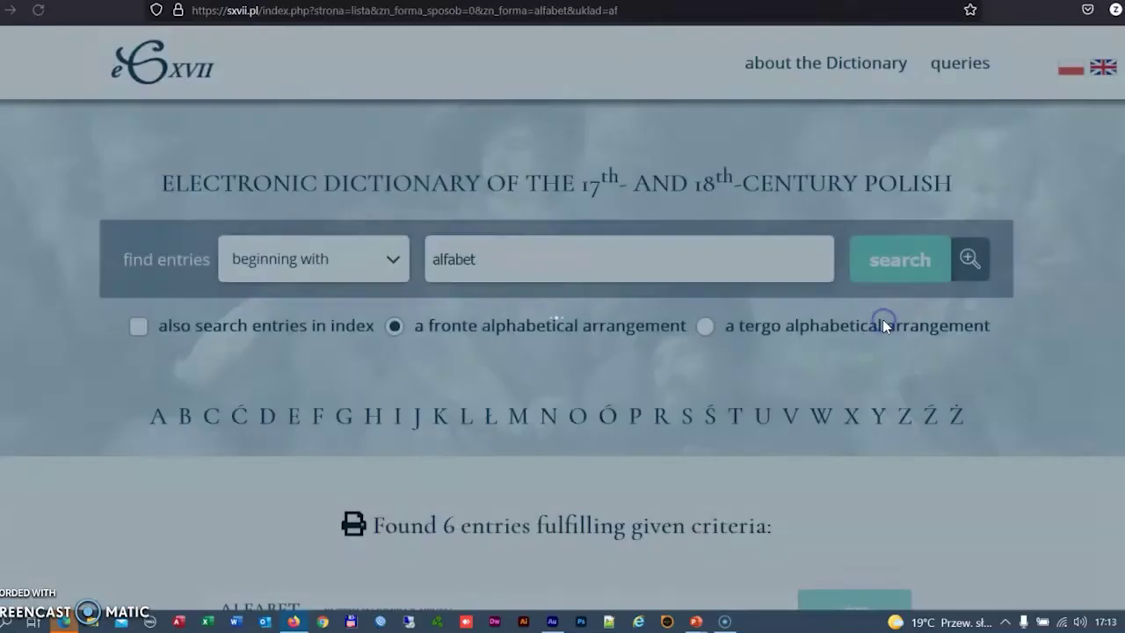
scroll(882, 319, "down", 5)
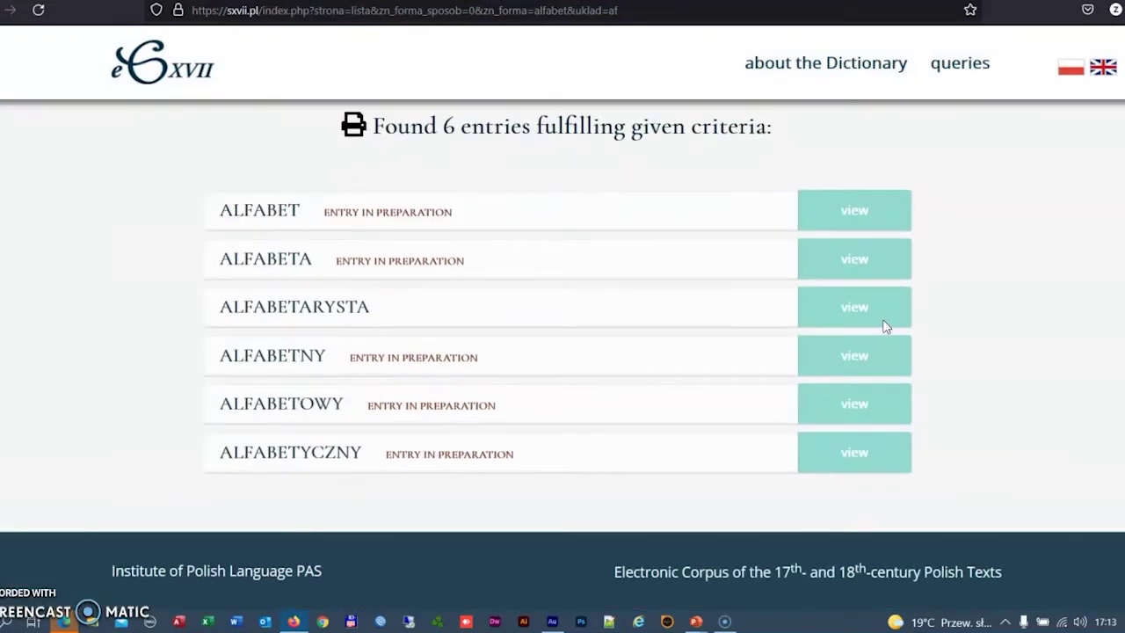
left_click(851, 218)
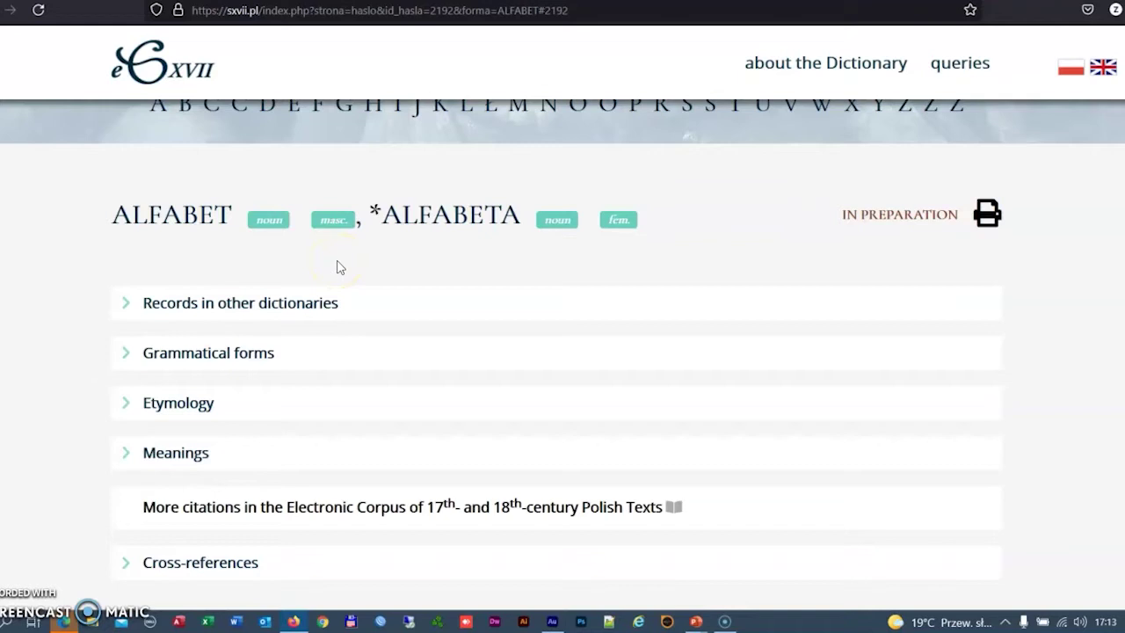
Expand and collapse ALFABET's other-dictionaries, grammatical forms and etymology sections in turn
mouse_move(337, 229)
left_click(124, 308)
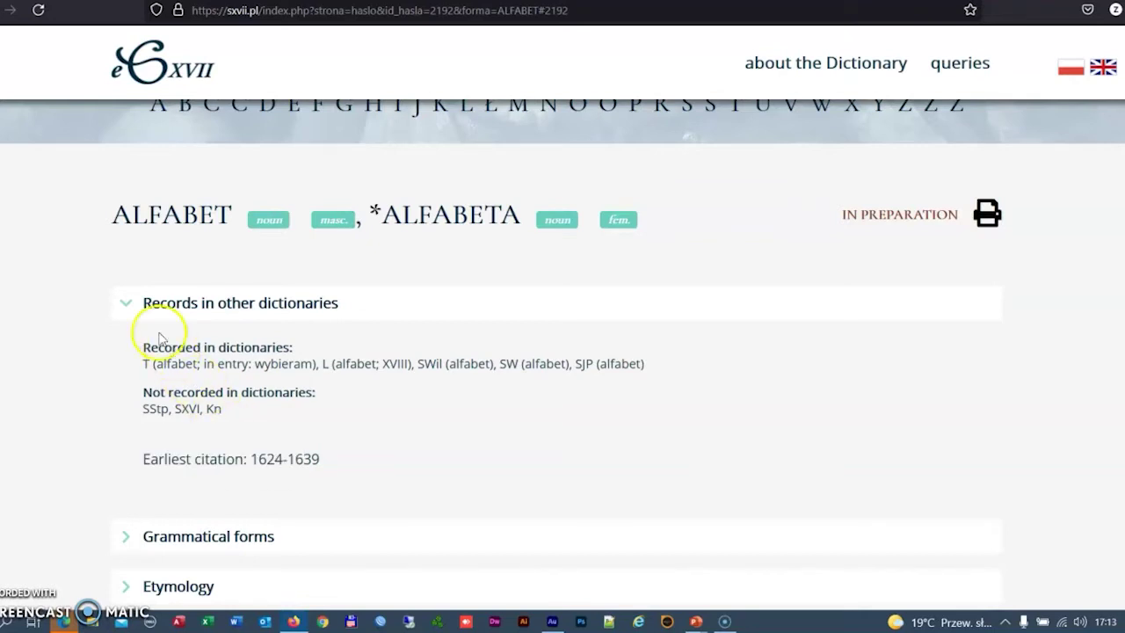
left_click(128, 302)
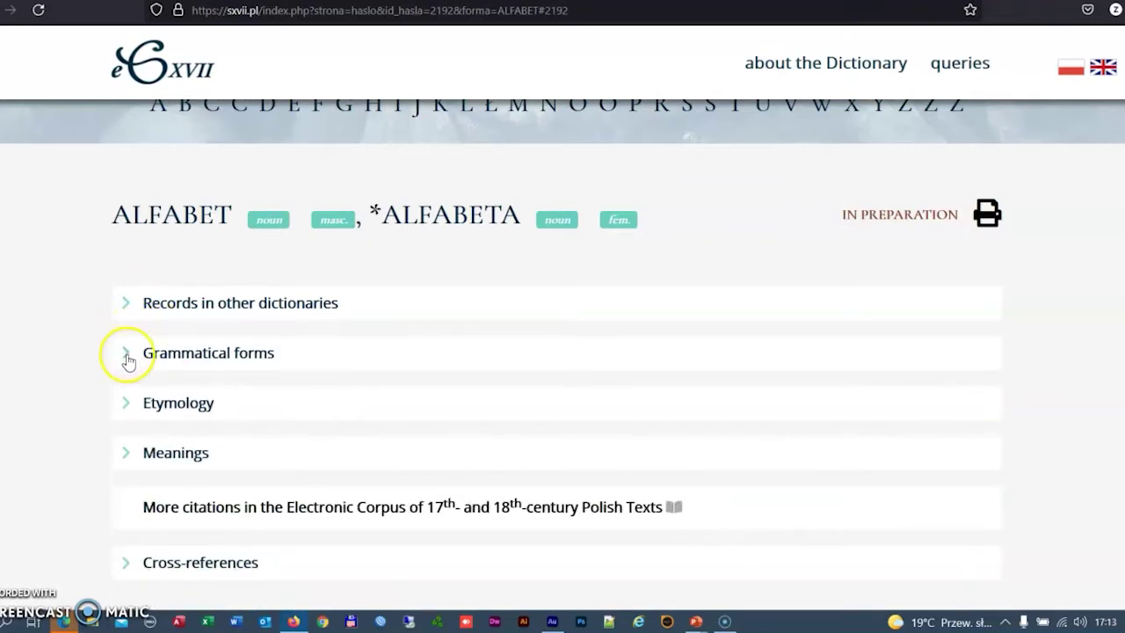
left_click(126, 353)
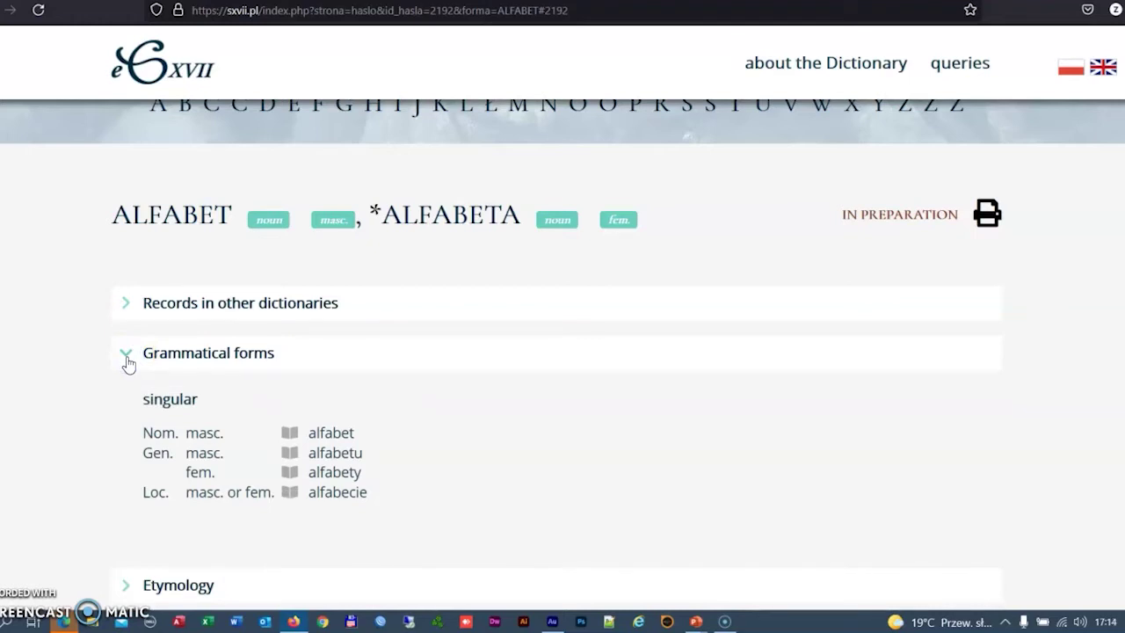
left_click(129, 360)
left_click(126, 406)
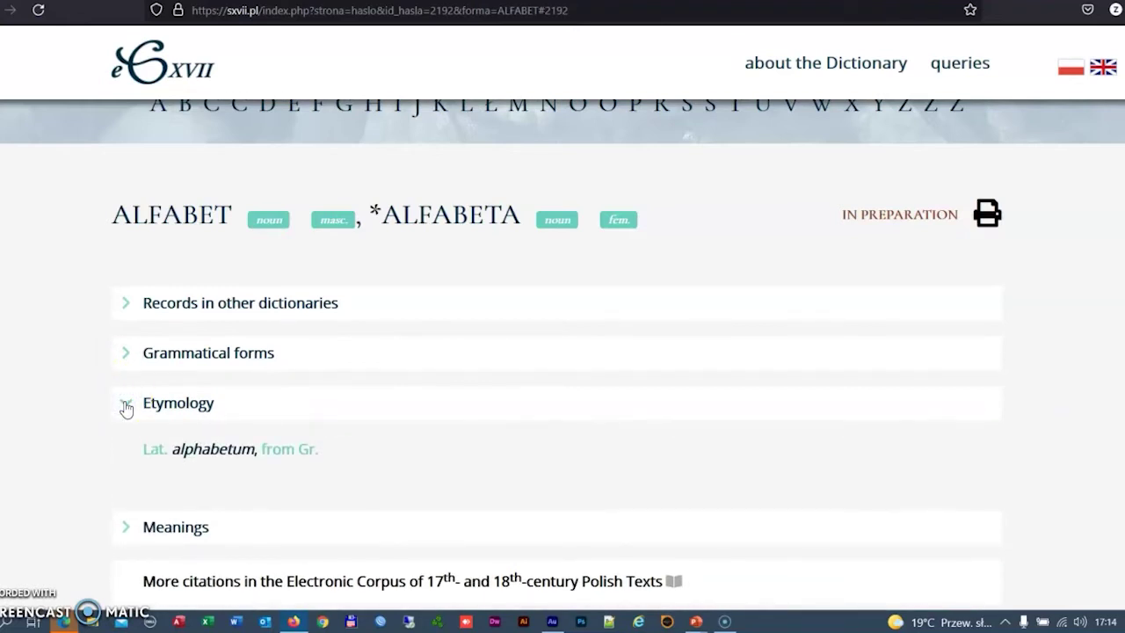
left_click(125, 406)
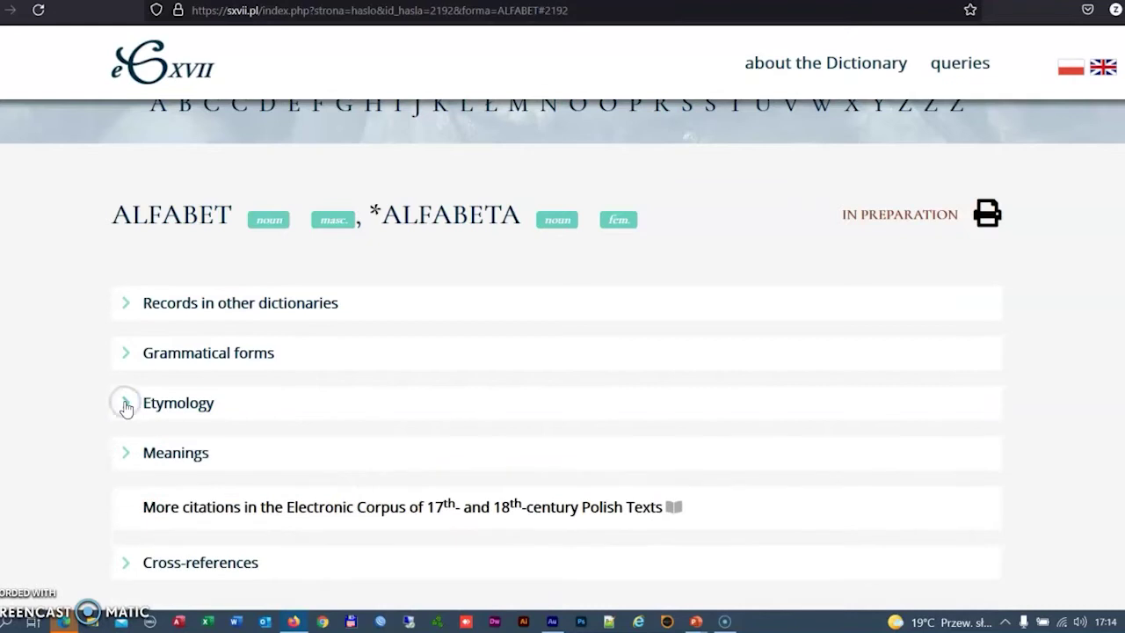
Show the numbered meanings with meaning 1's citations, hide them, then reveal the cross-references
scroll(126, 410, "down", 3)
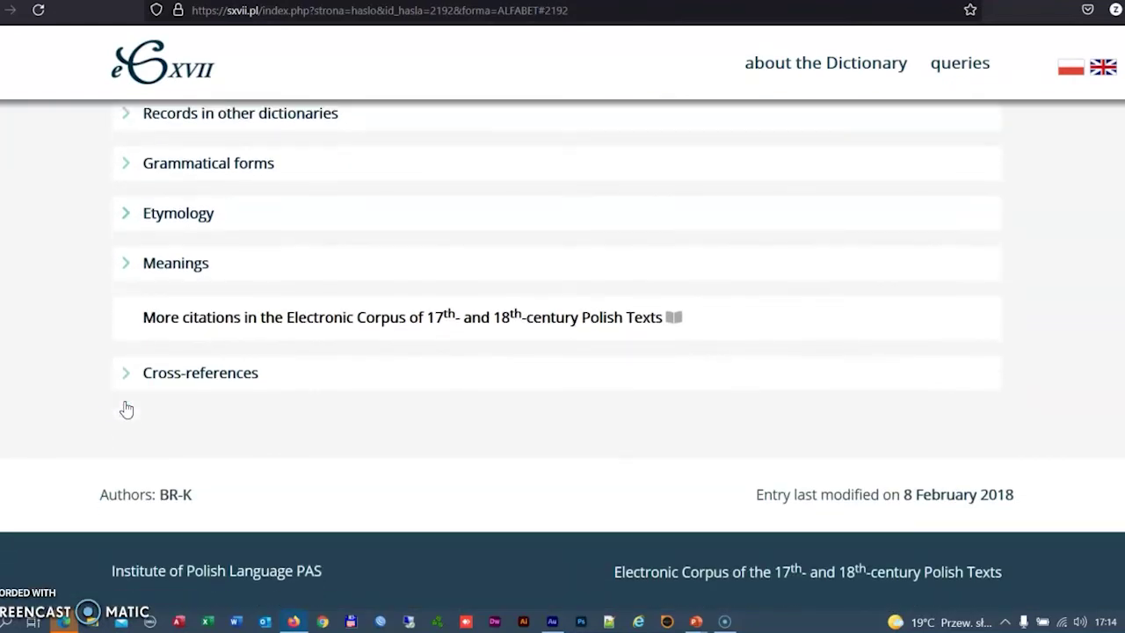
left_click(128, 263)
left_click(126, 338)
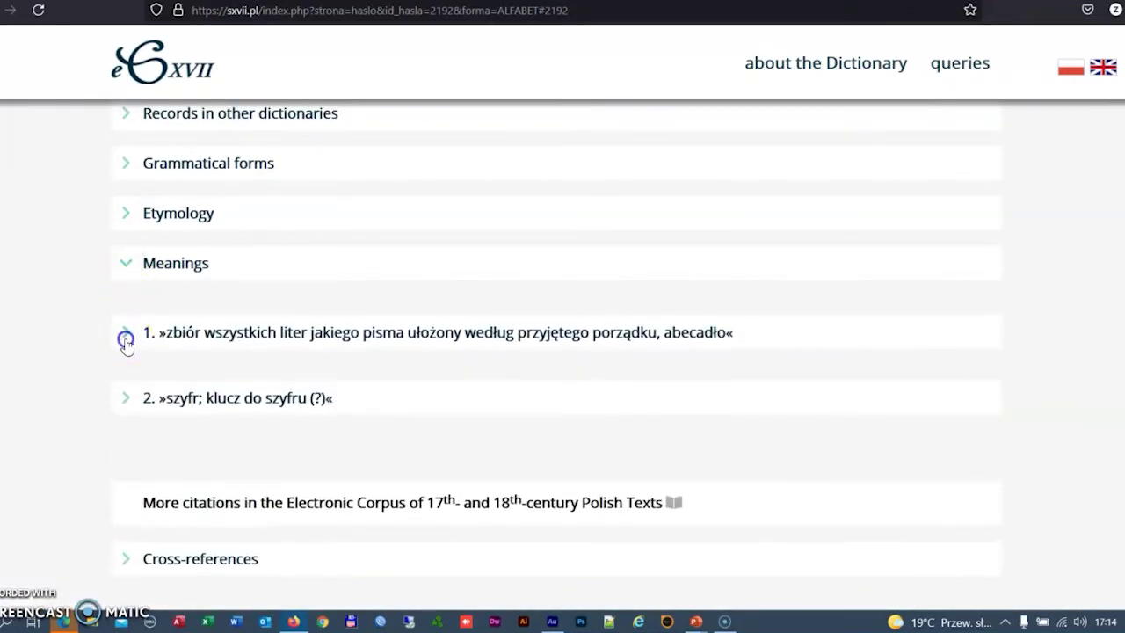
left_click(127, 266)
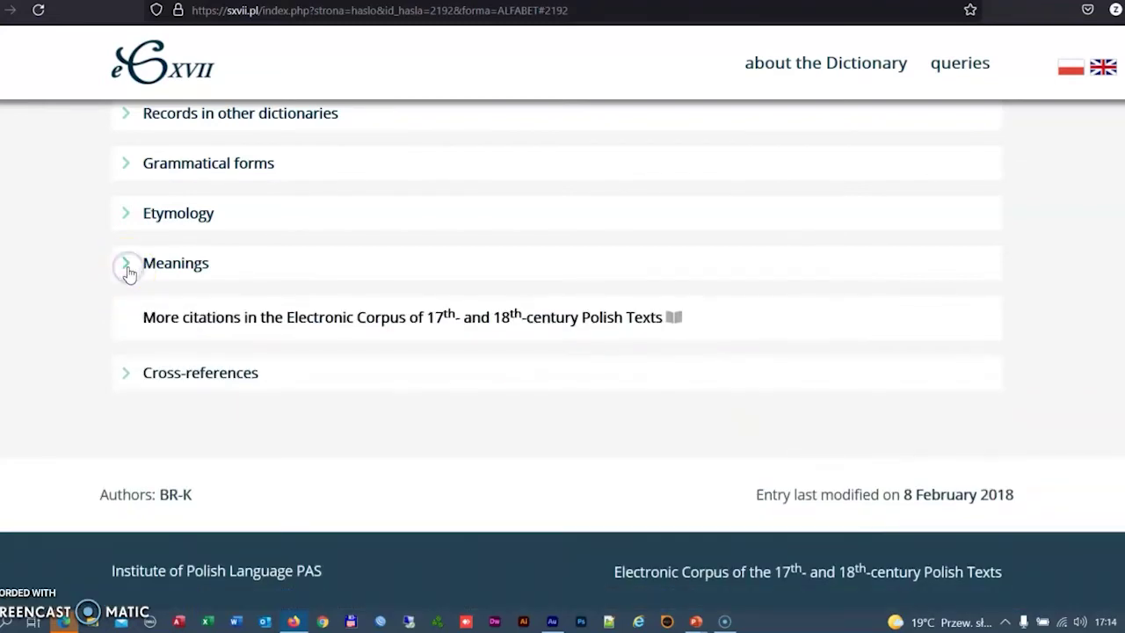
left_click(128, 378)
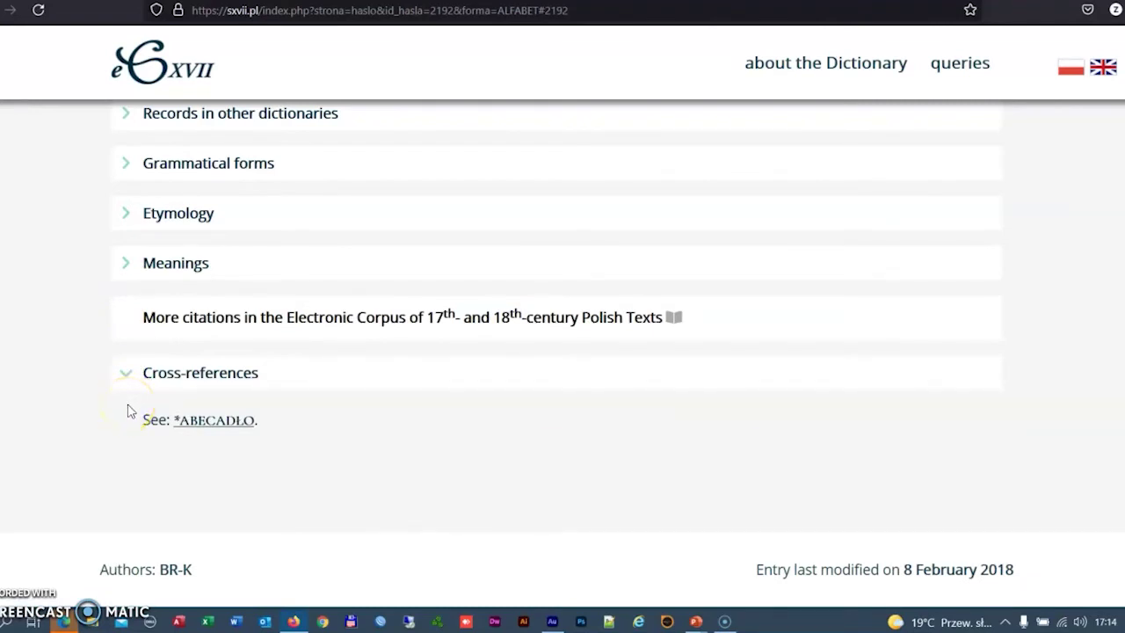
Follow the cross-reference to *ABECADŁO, then return to ALFABET through ABECADŁO's cross-references
left_click(209, 424)
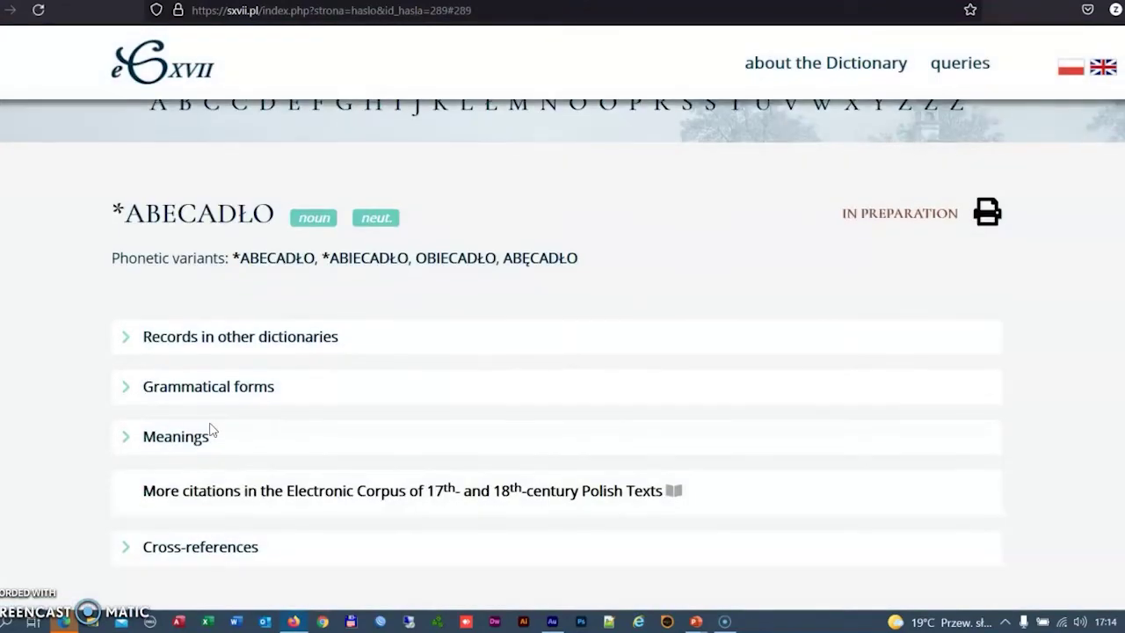
scroll(208, 435, "down", 1)
left_click(201, 468)
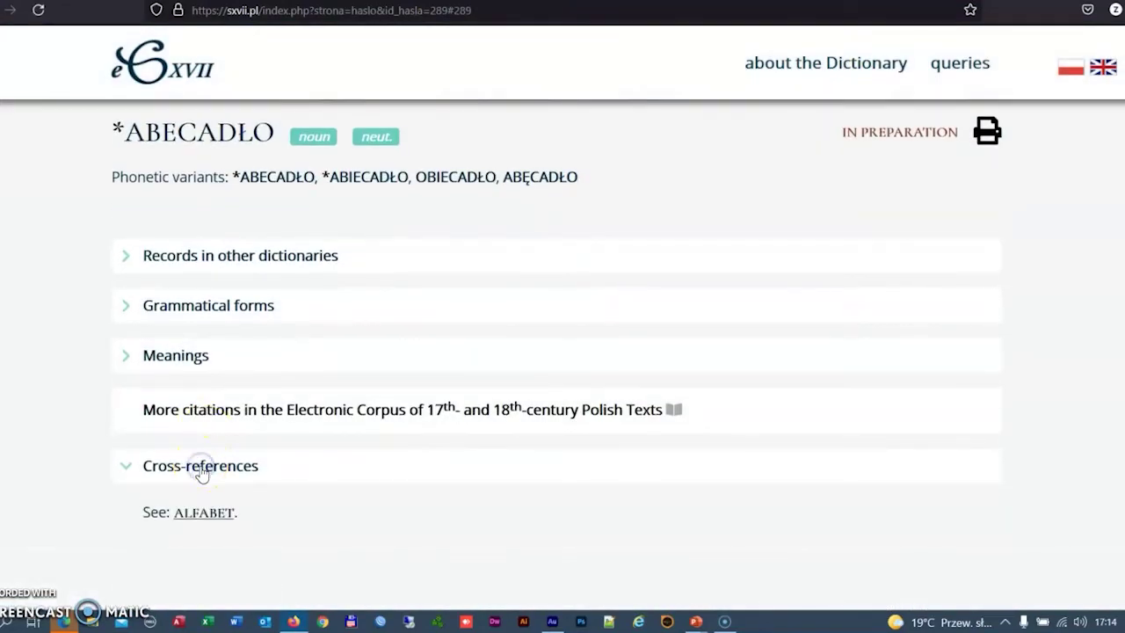
left_click(197, 515)
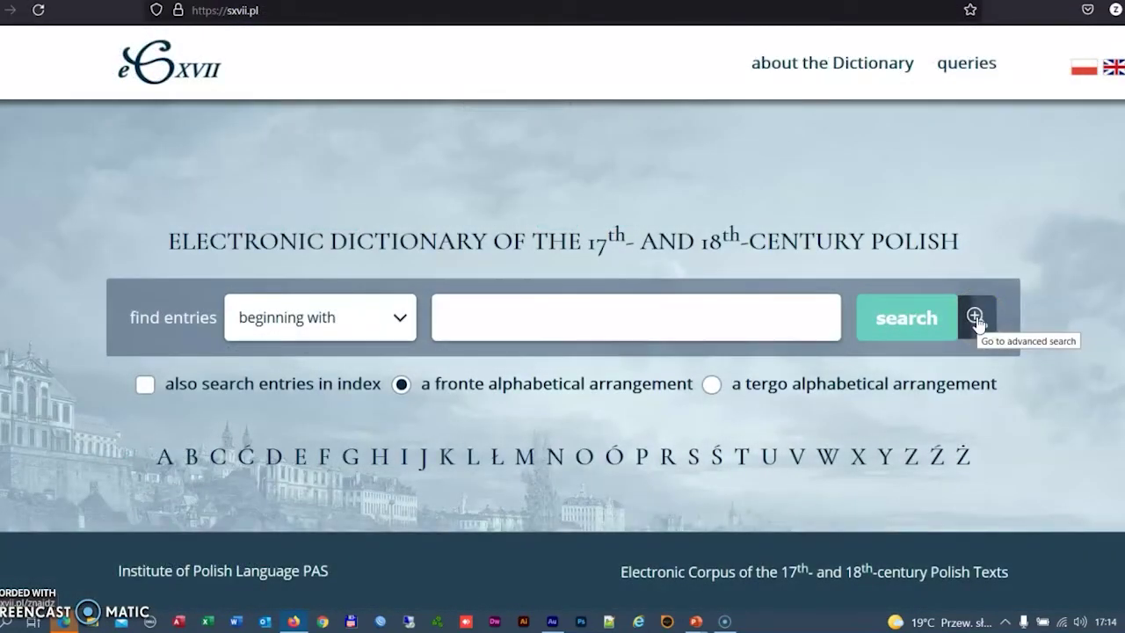
Run an advanced search for nouns with dual forms after clearing the 'alfabet' headword criterion
left_click(974, 317)
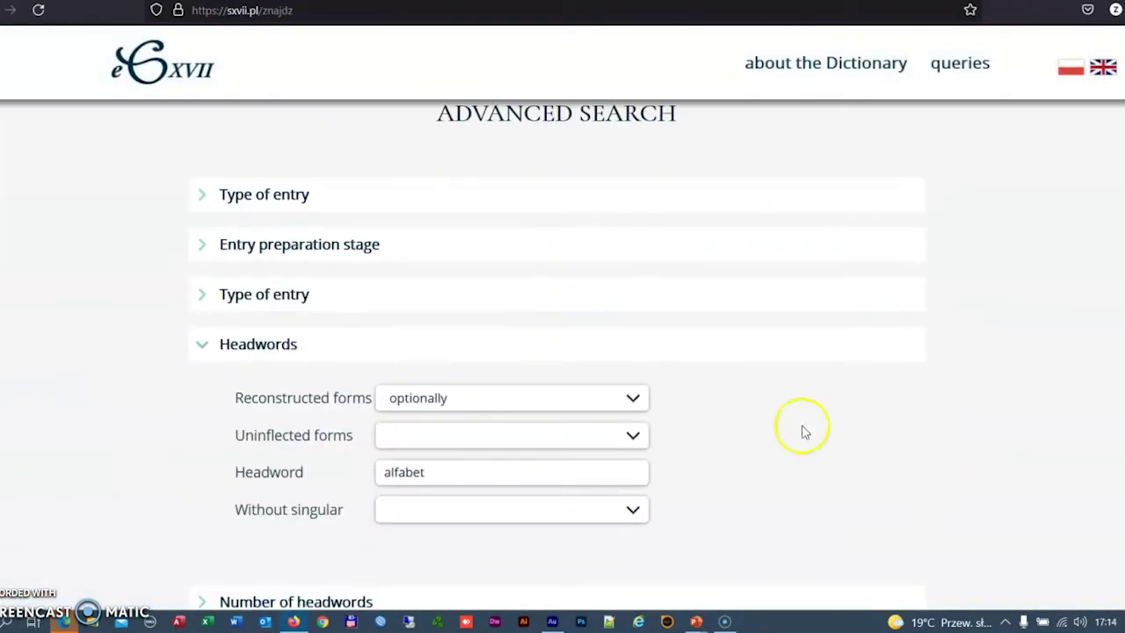
left_click_drag(495, 470, 365, 475)
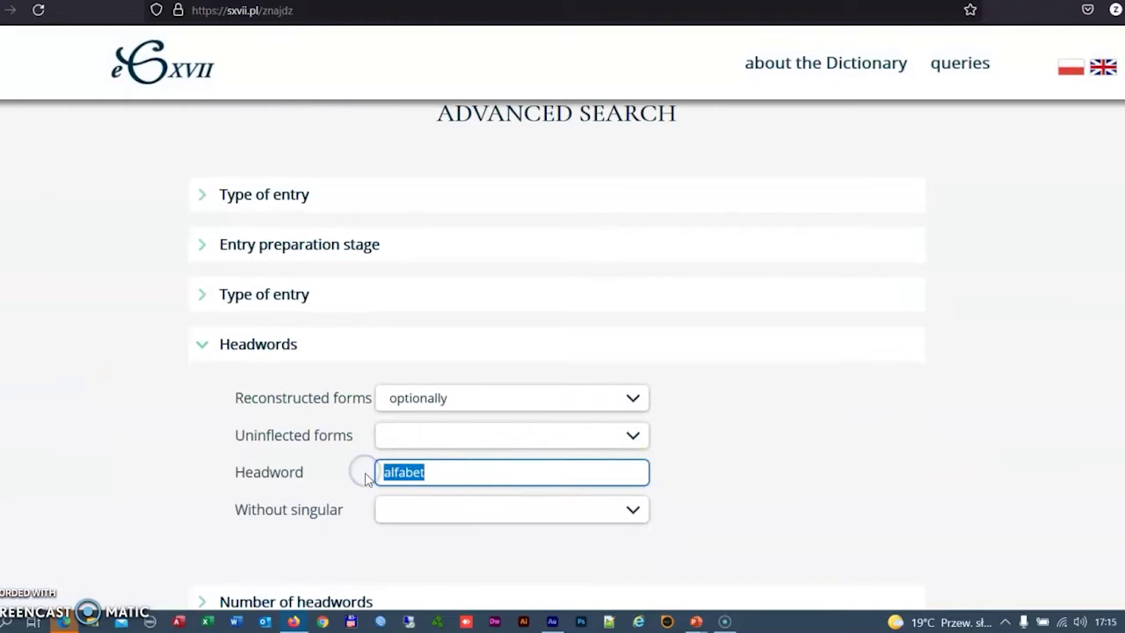
key("BackSpace")
scroll(691, 458, "down", 6)
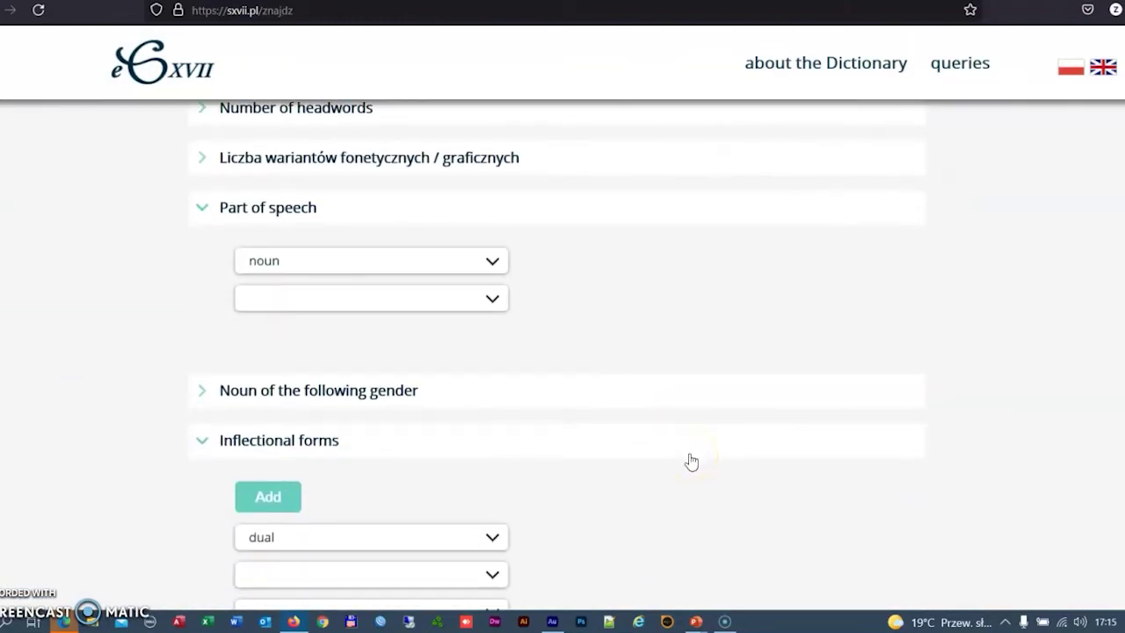
scroll(690, 460, "down", 1)
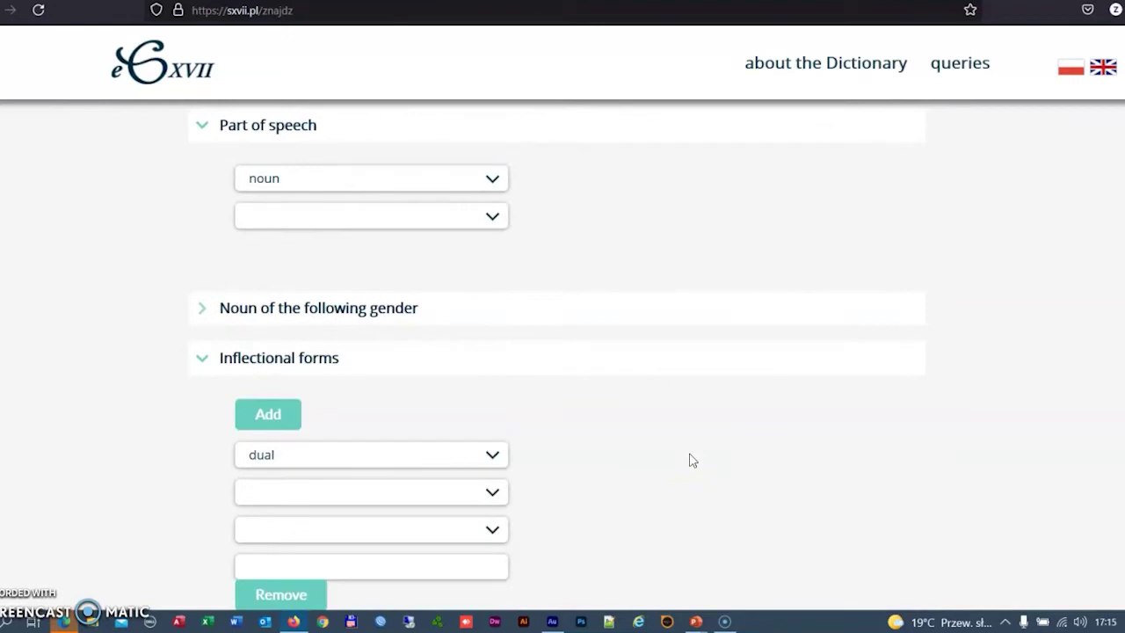
scroll(691, 460, "down", 10)
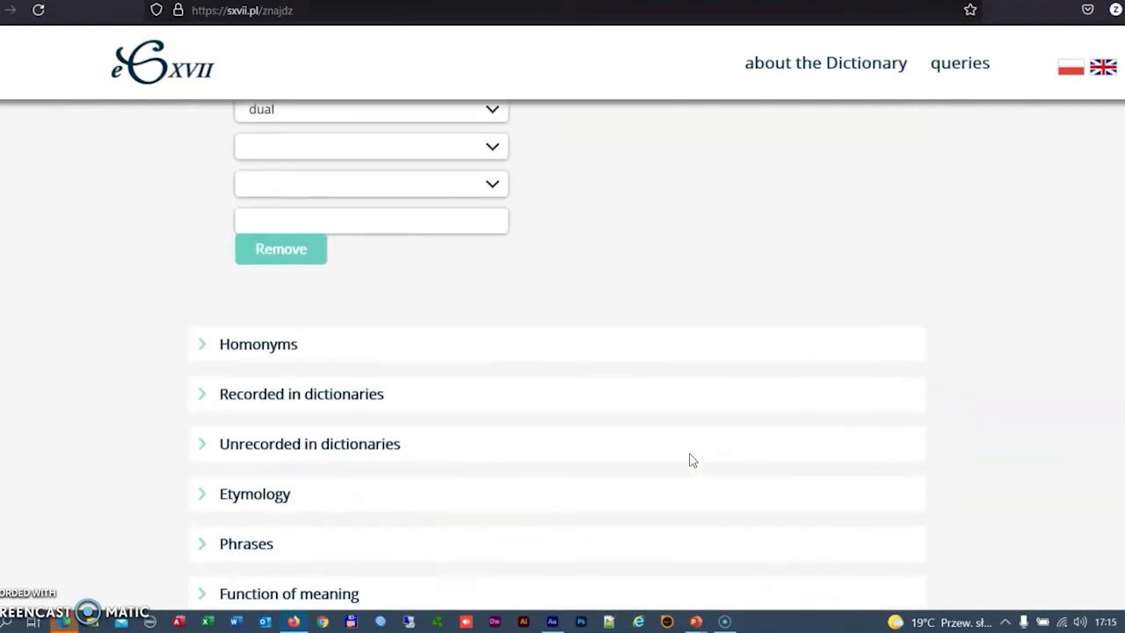
scroll(691, 460, "down", 2)
left_click(572, 459)
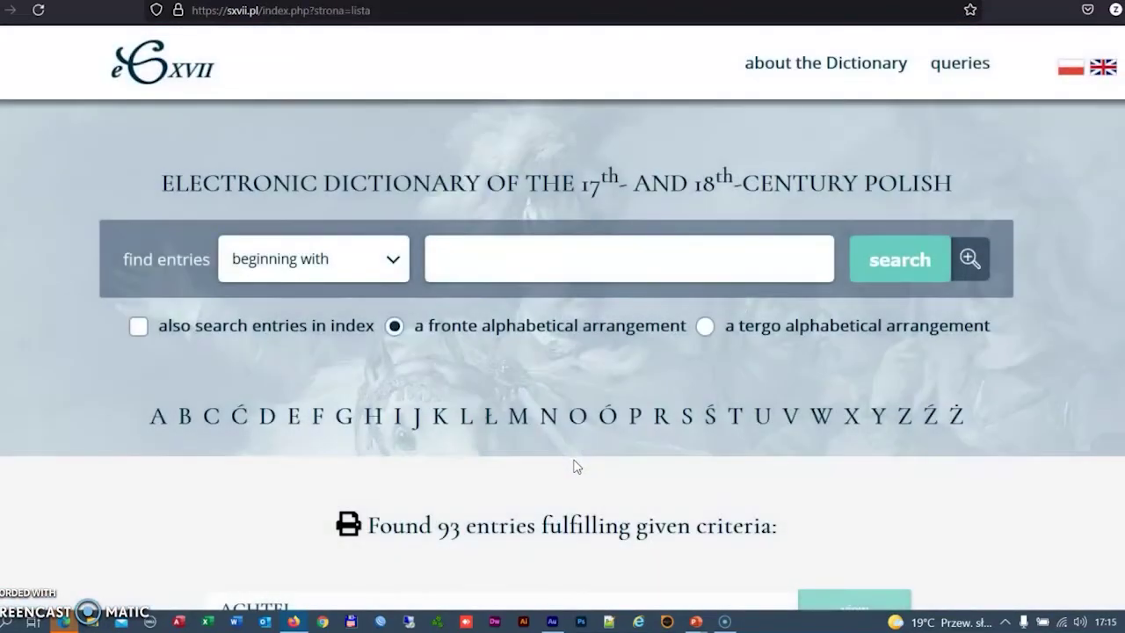
Open the BABA I entry and show its singular, plural and dual grammatical forms
scroll(573, 464, "down", 5)
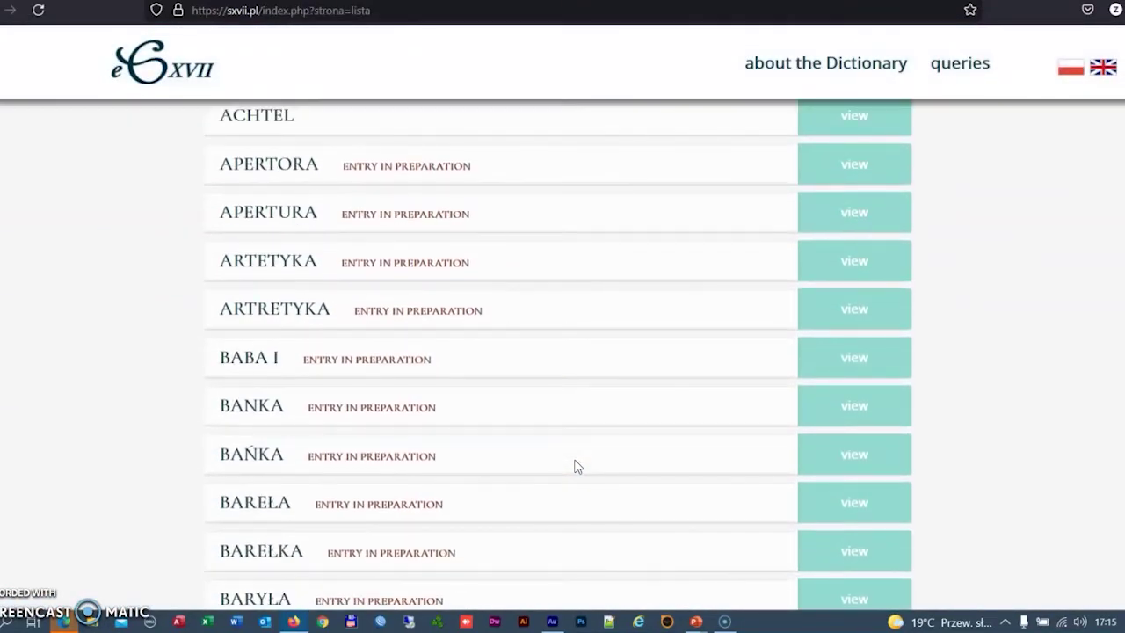
left_click(845, 361)
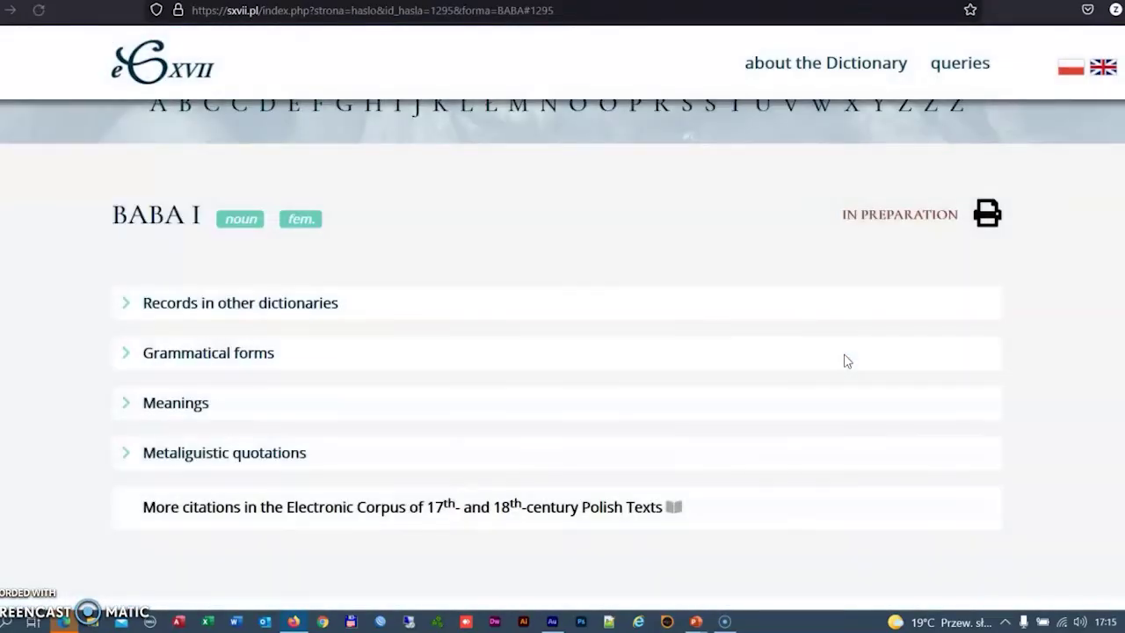
left_click(126, 353)
scroll(127, 360, "down", 5)
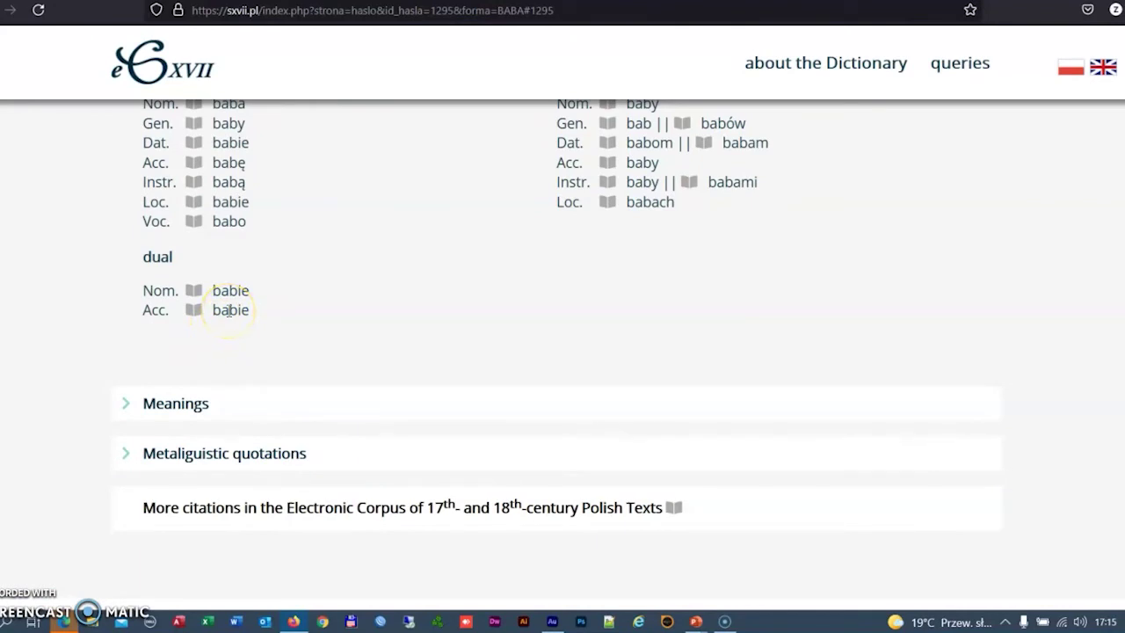
From the dictionary's Sources page, open the digitized AbrasWszyscy copy in the Jagiellonian Digital Library
mouse_move(914, 53)
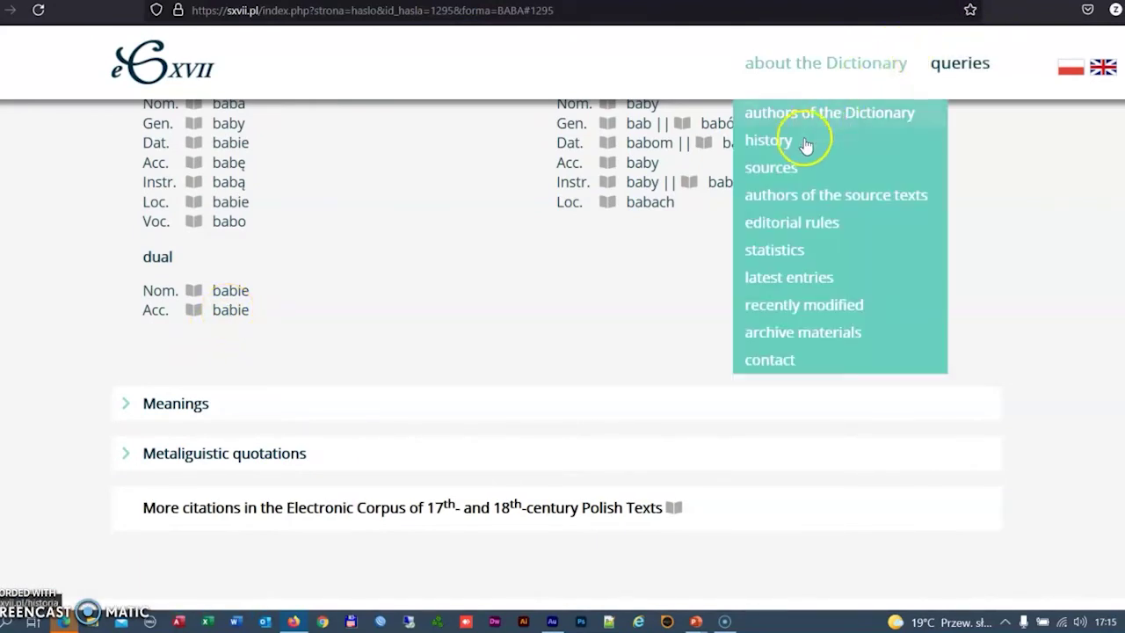
left_click(788, 176)
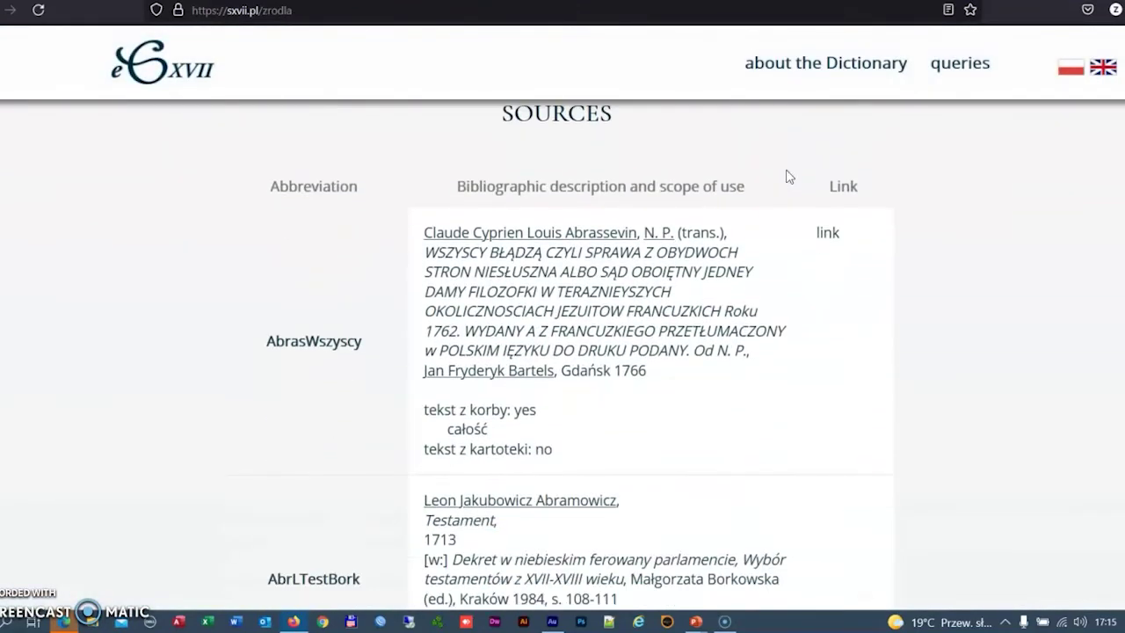
left_click(829, 235)
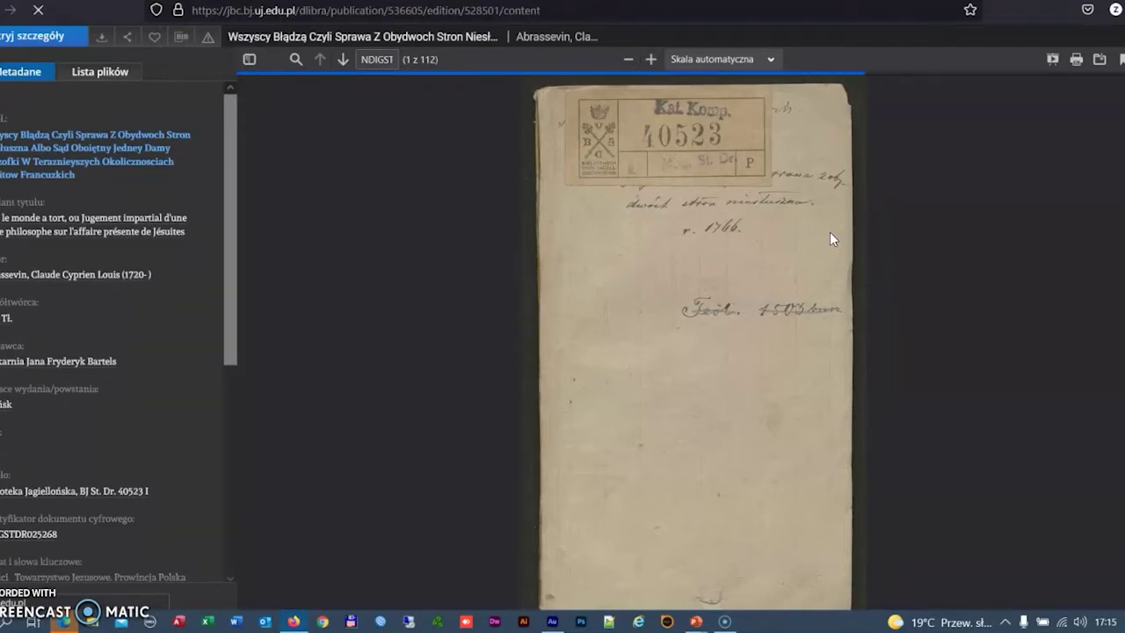
Scroll the Wszyscy błądzą scan to its page-3 title page, then return to the eSXVII sources list
scroll(829, 232, "down", 2)
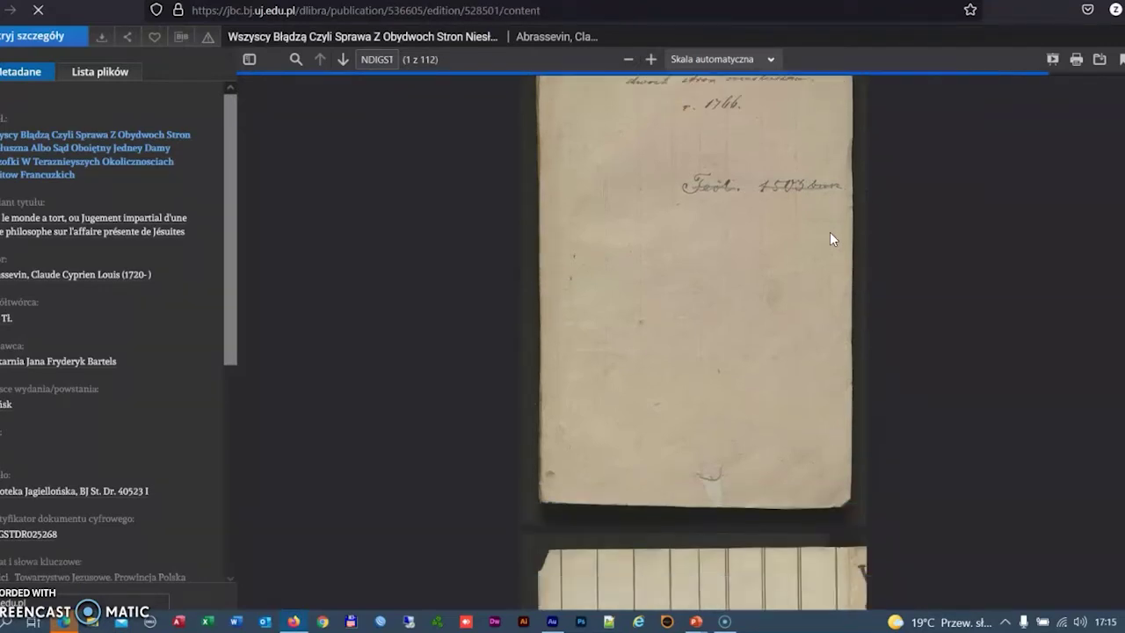
scroll(830, 232, "down", 10)
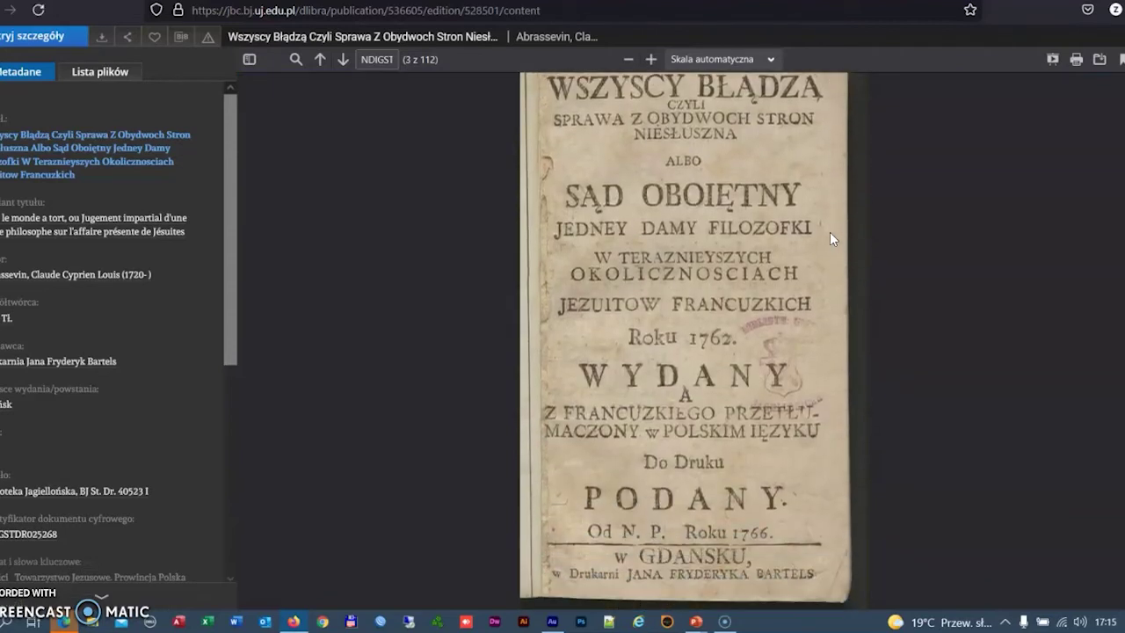
left_click(475, 3)
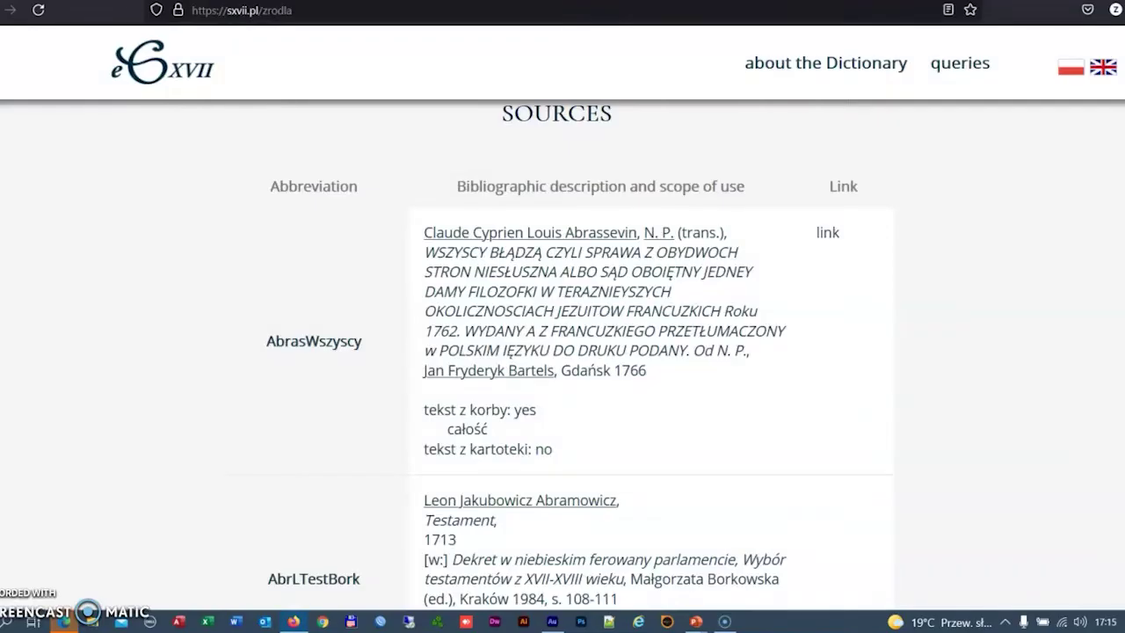
Read author Abrassevin's biography, then view the About the Dictionary statistics chart of entry counts
left_click(538, 235)
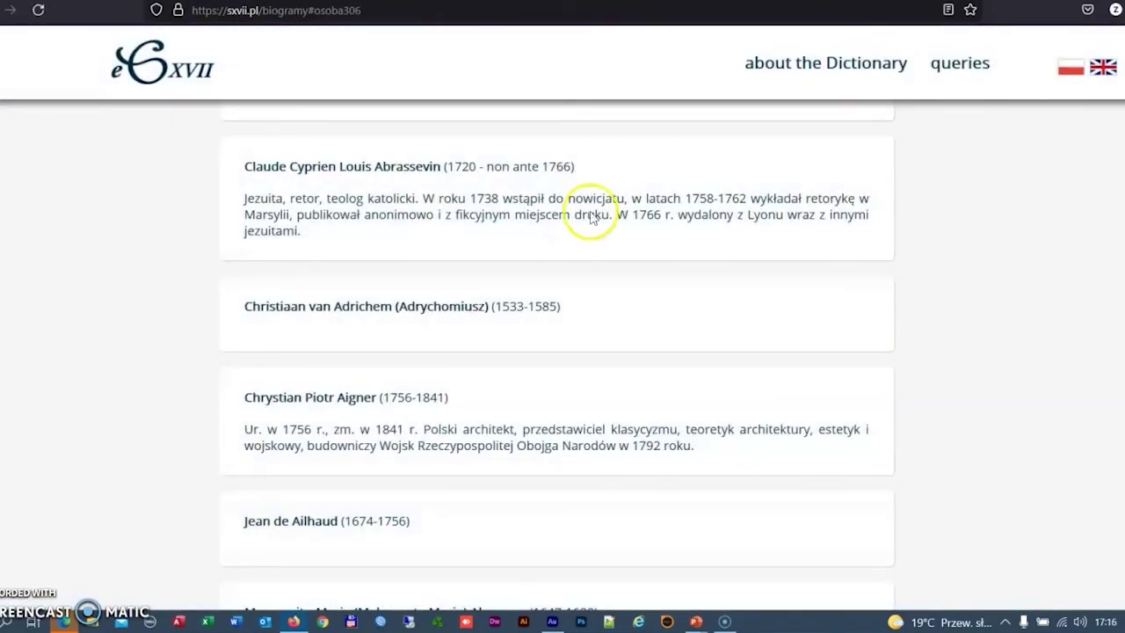
mouse_move(779, 67)
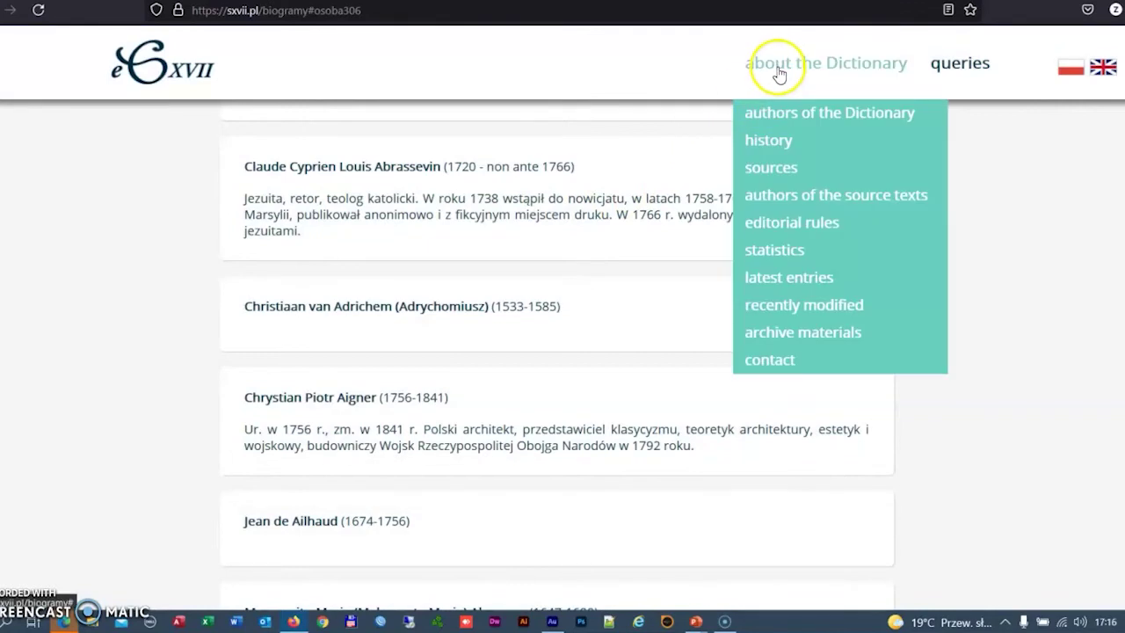
left_click(772, 251)
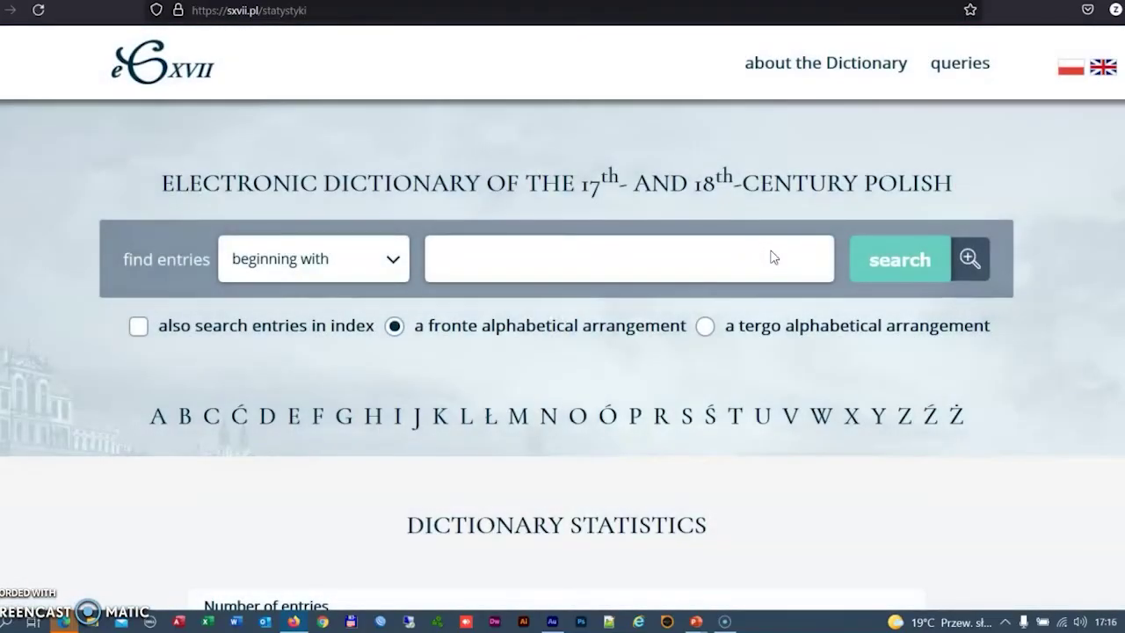
scroll(771, 255, "down", 7)
scroll(769, 255, "up", 1)
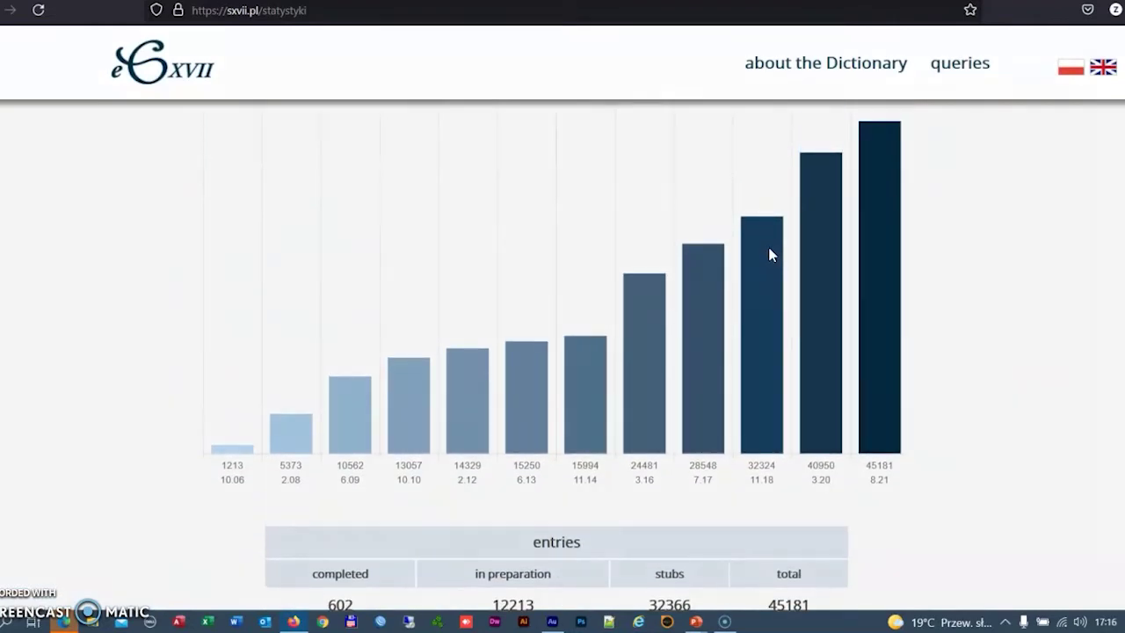
scroll(770, 254, "down", 5)
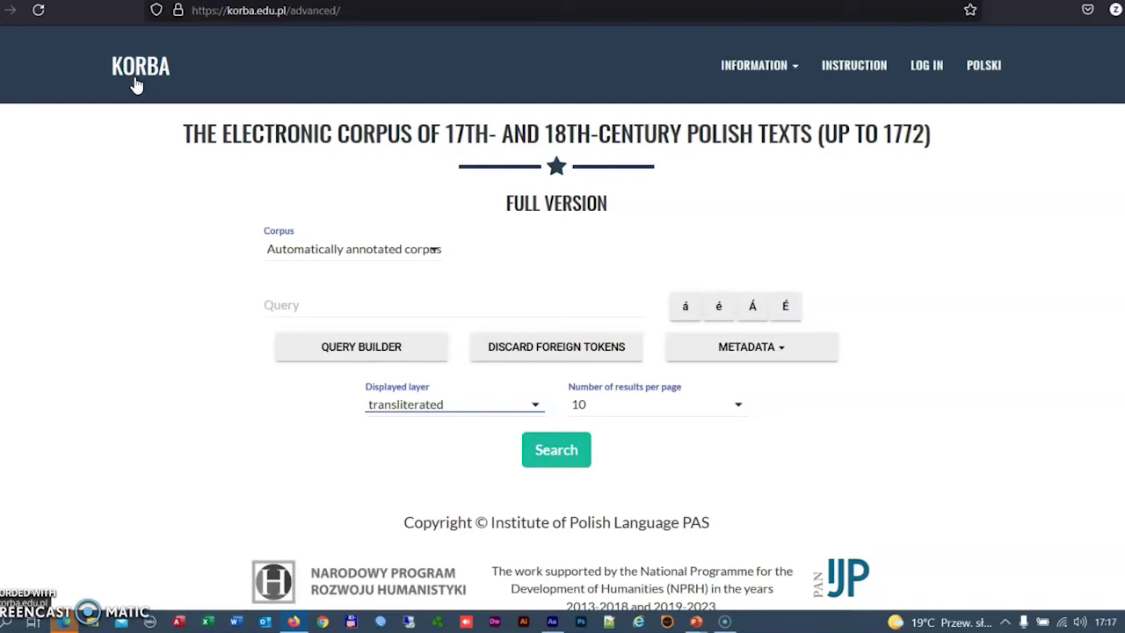
Search KORBA for 'alfabet' and read the full context of the second of its 2 hits
left_click(296, 299)
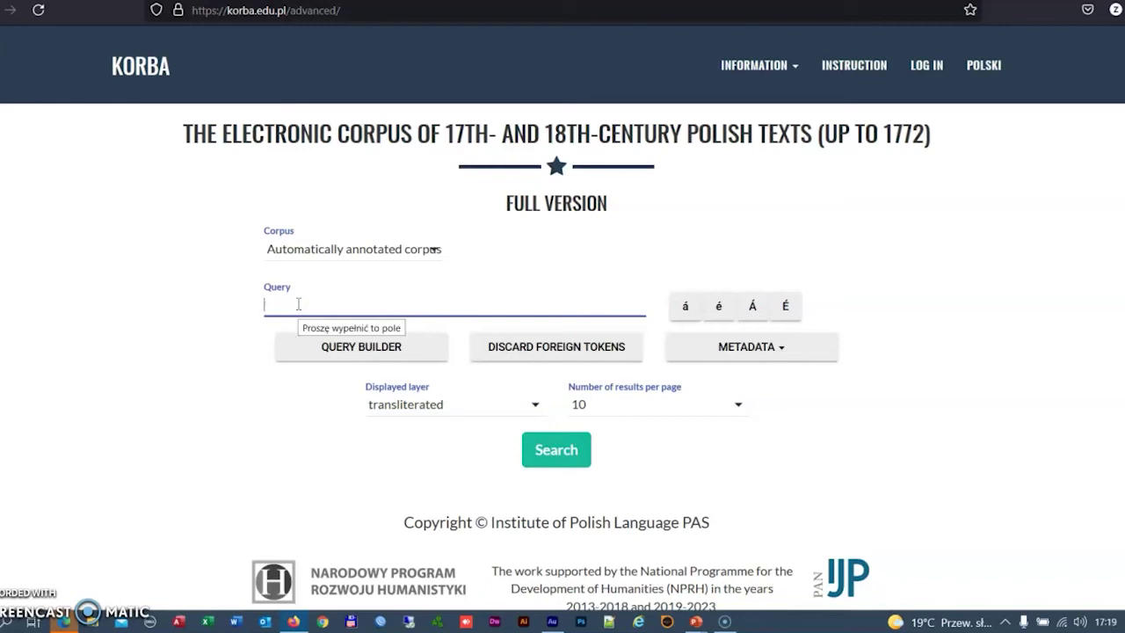
type("alfab")
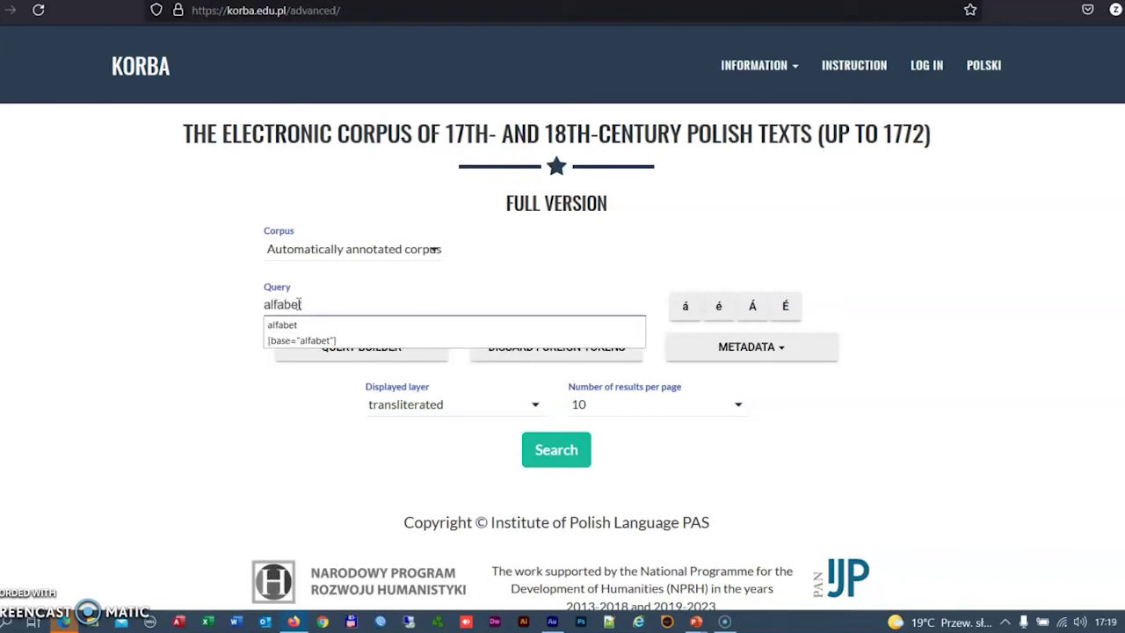
type("et")
left_click(547, 457)
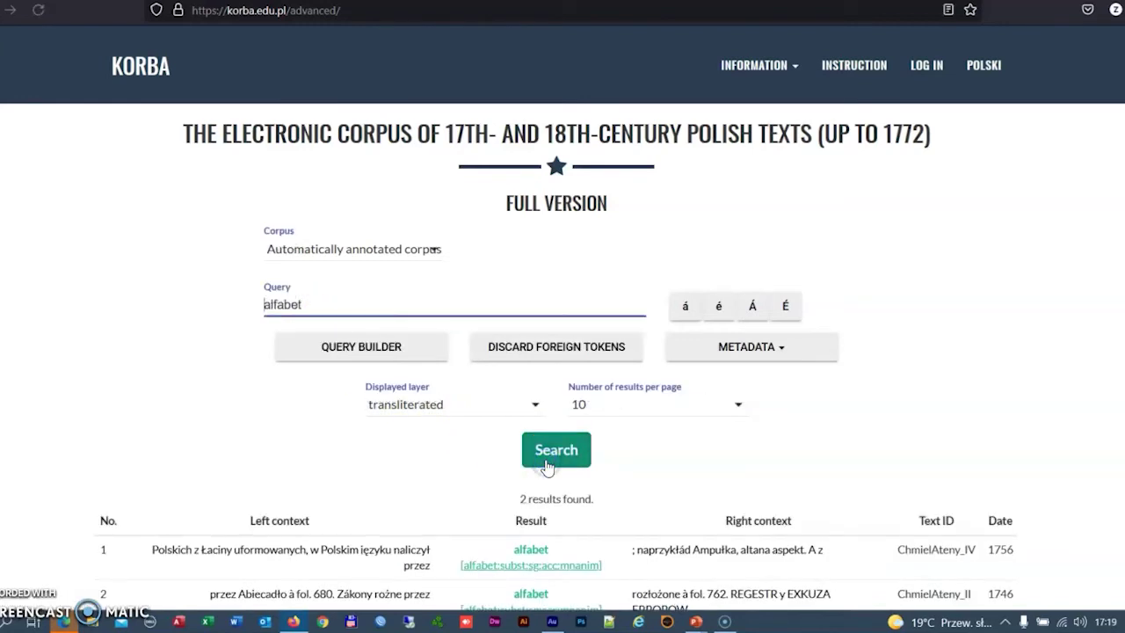
scroll(639, 472, "down", 3)
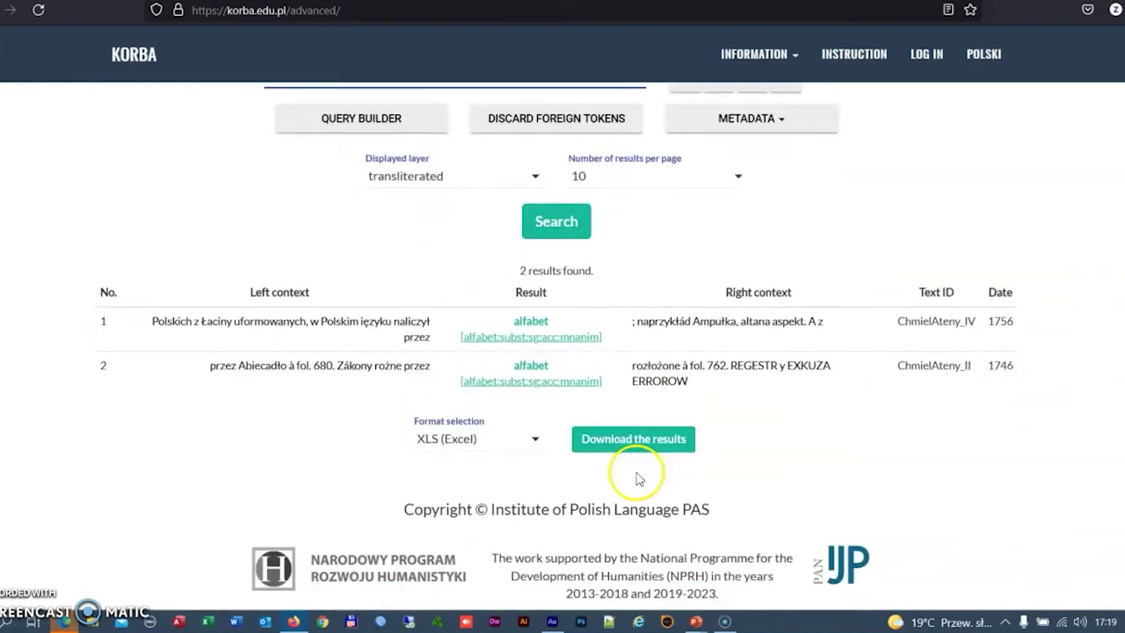
left_click(538, 380)
scroll(533, 387, "down", 3)
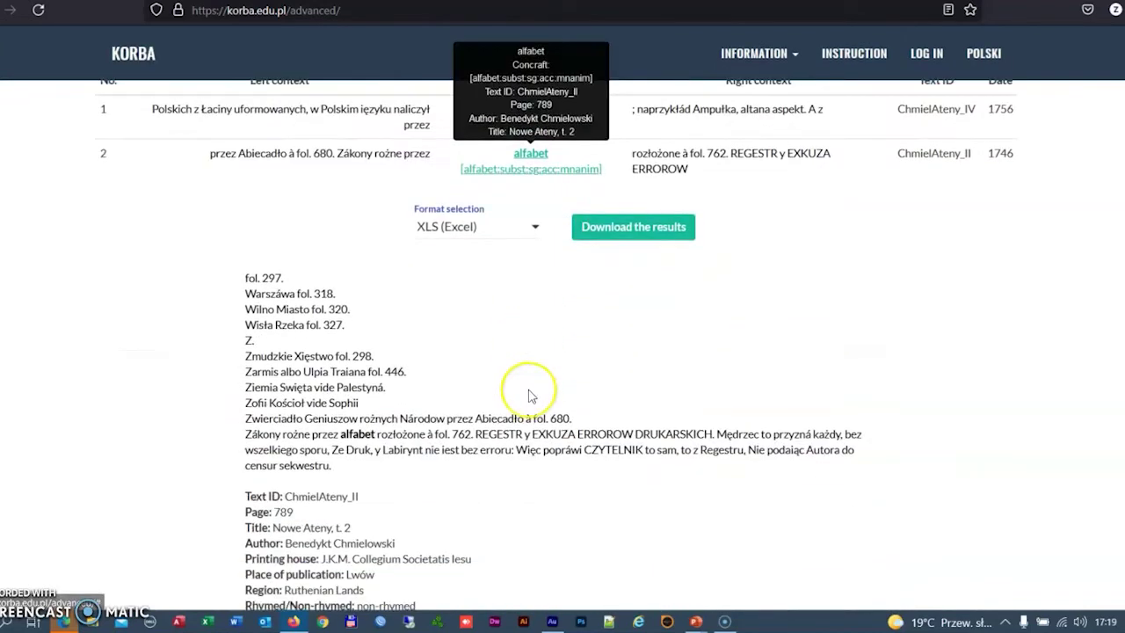
scroll(530, 395, "down", 4)
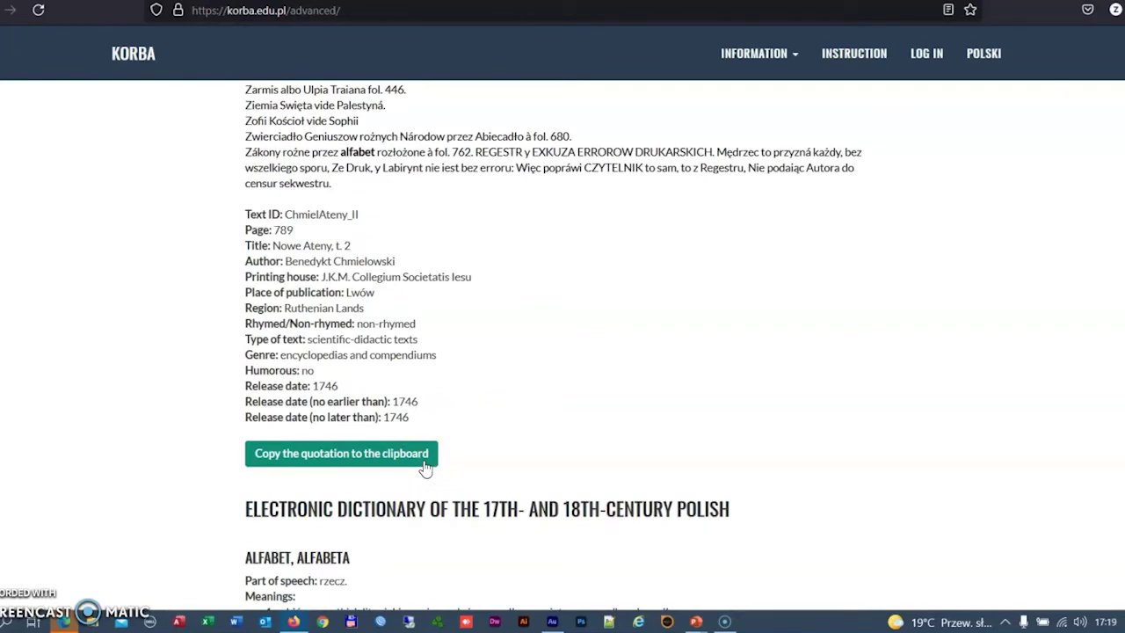
scroll(424, 468, "up", 10)
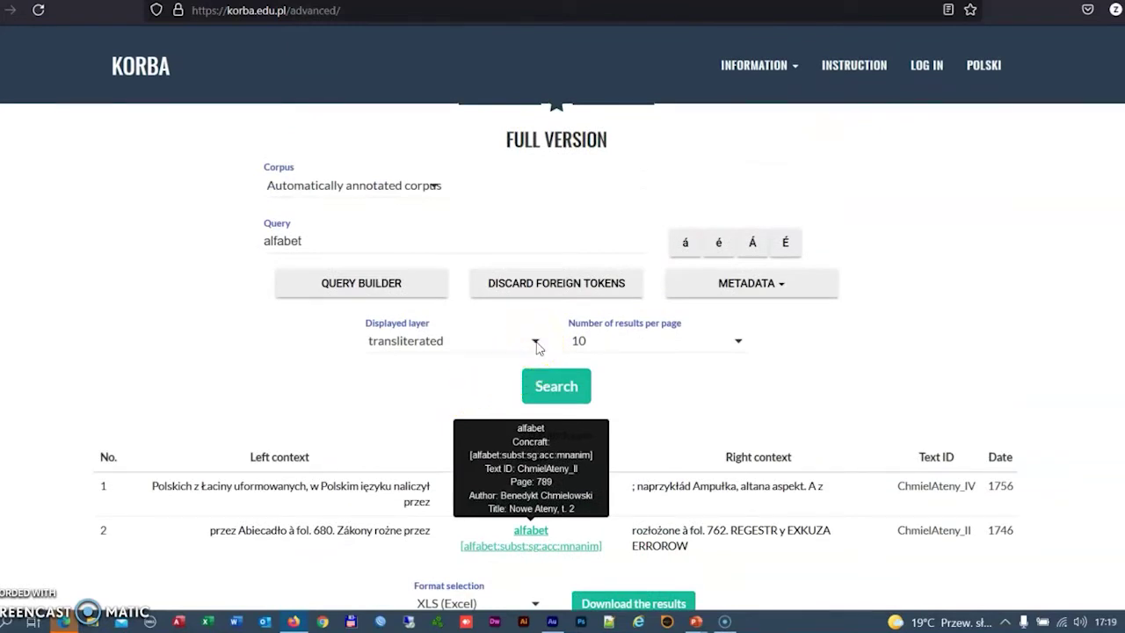
Switch the displayed layer to modernized and empty the query field
left_click(536, 345)
left_click(476, 364)
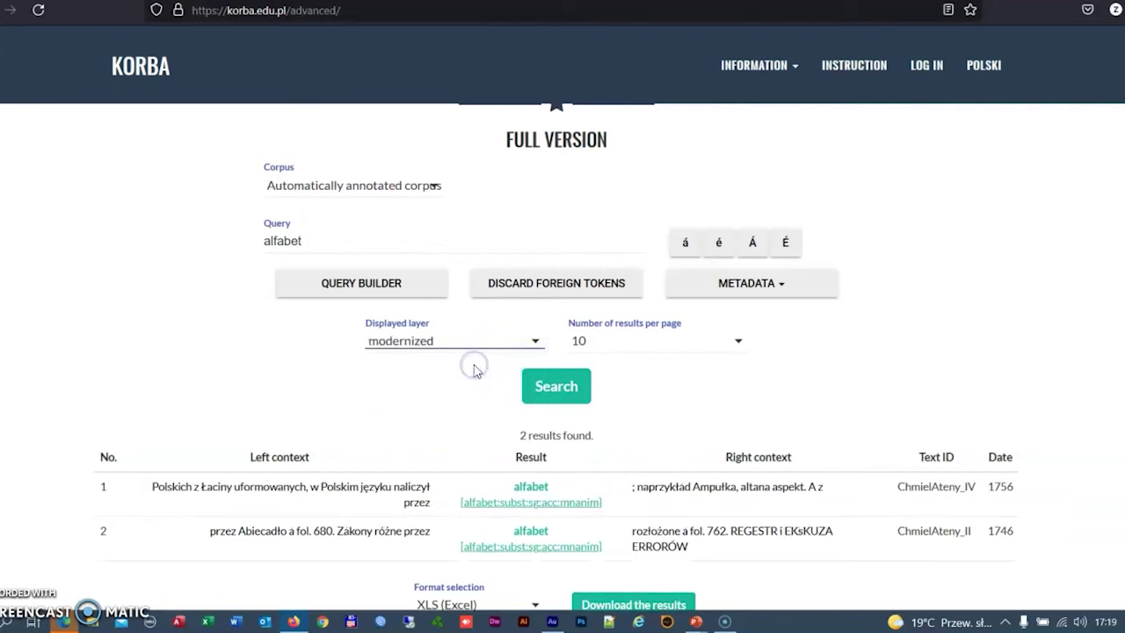
left_click(346, 243)
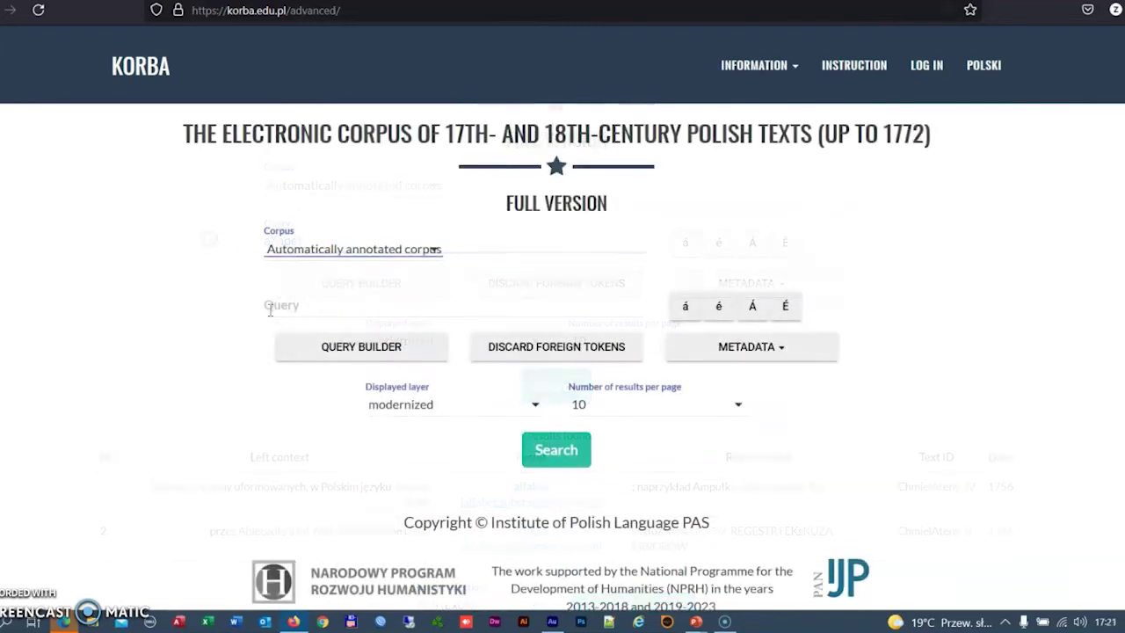
left_click(269, 309)
Run the lemma query [base="alfabet"] and browse its 43 inflected-form results
type("[")
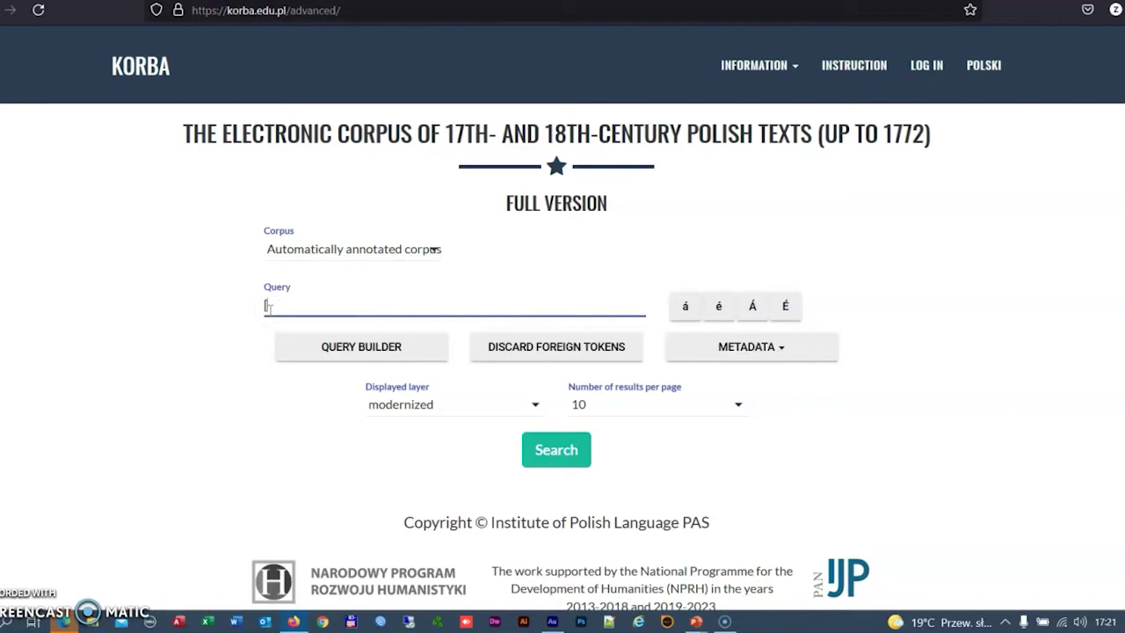
type("base")
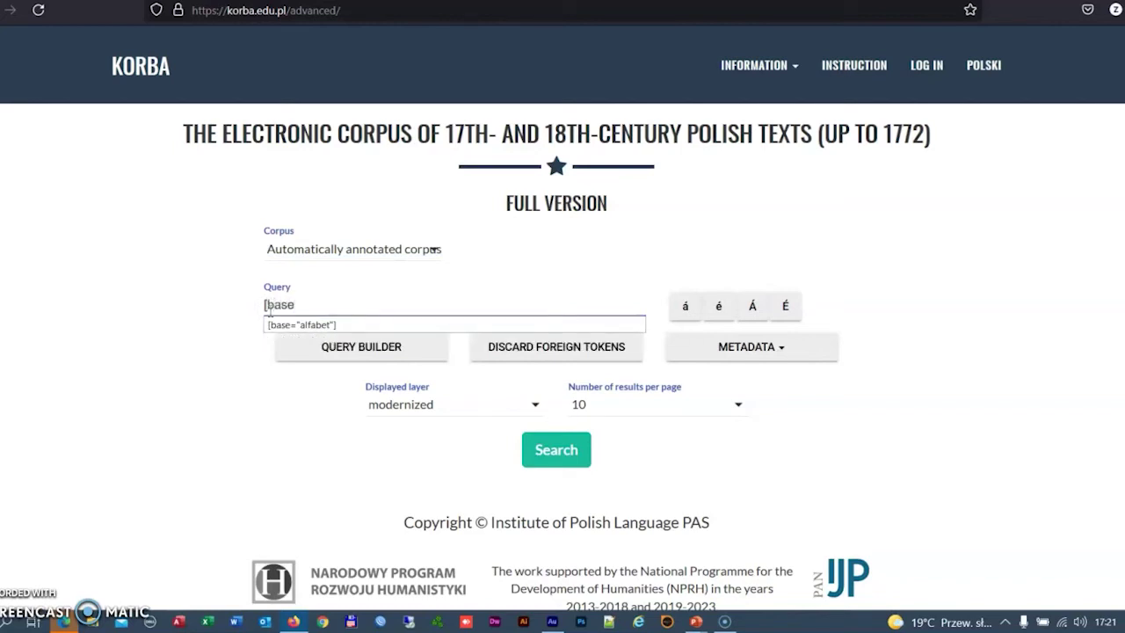
type("=\"alfabet\"]")
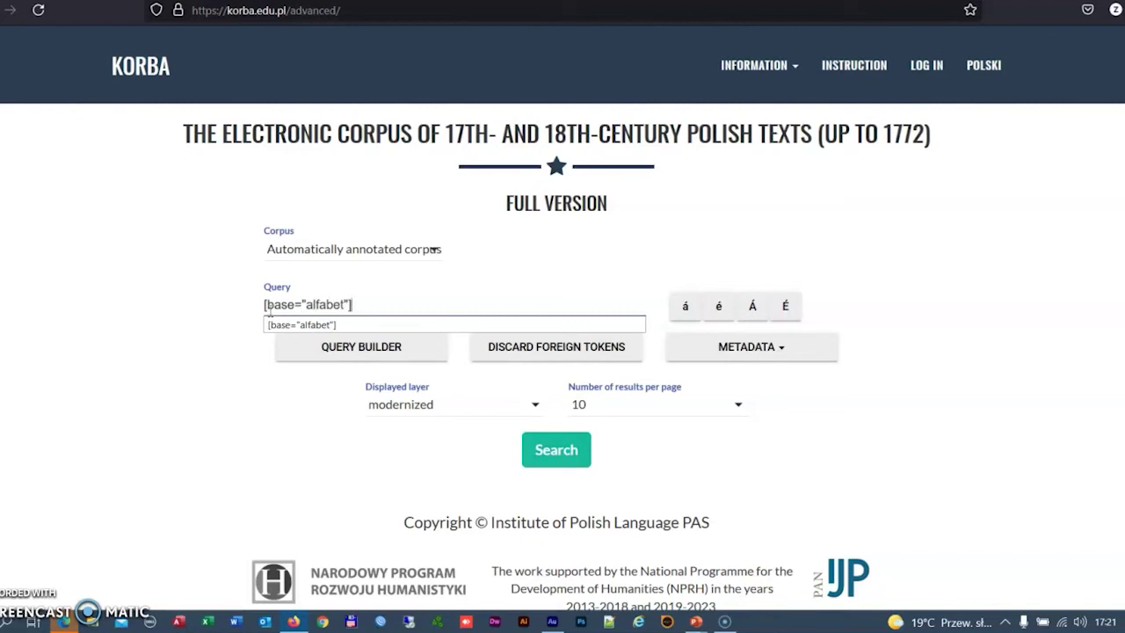
left_click(564, 451)
scroll(573, 451, "down", 5)
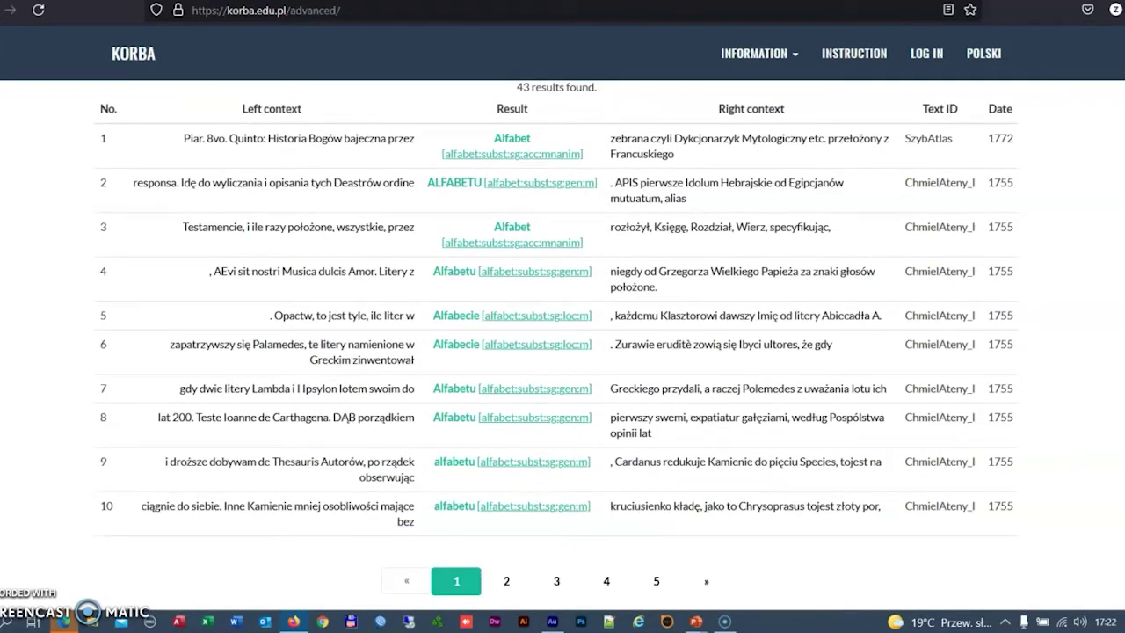
left_click(870, 57)
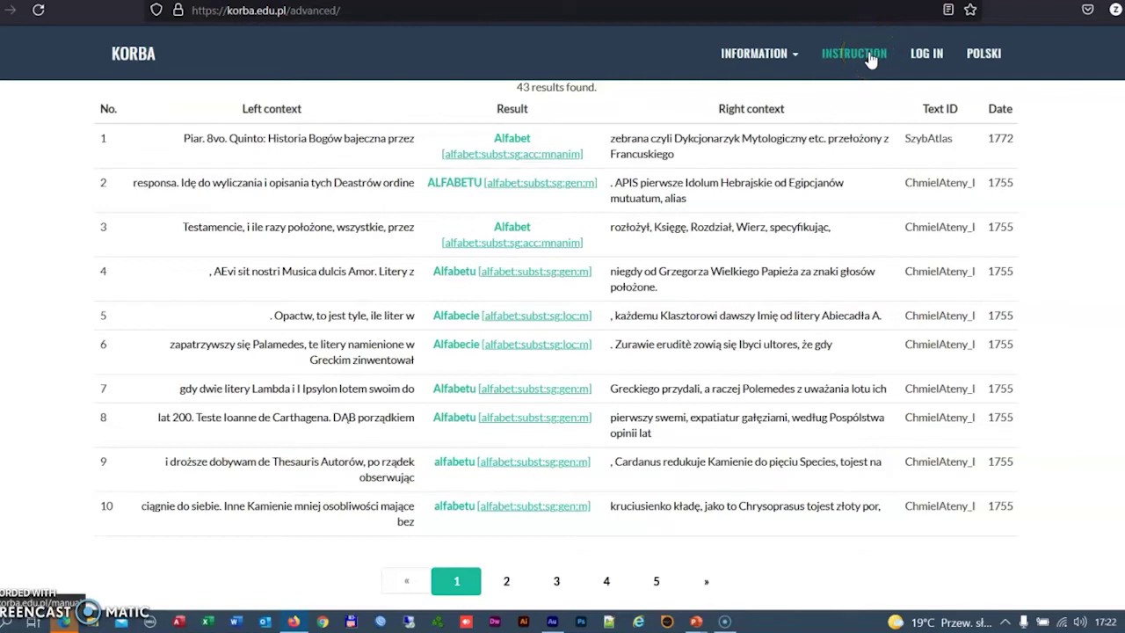
scroll(782, 238, "up", 5)
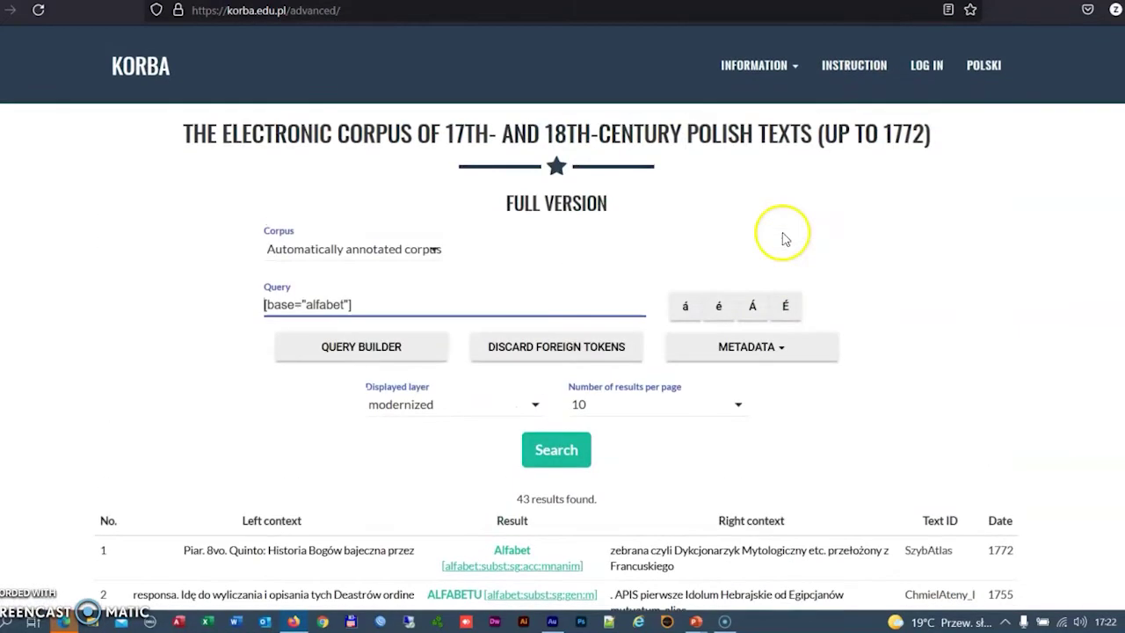
Build the query [orth="(po)"][pos="(adjb)"]: modernized form 'po' followed by an adjb adjective
left_click(366, 349)
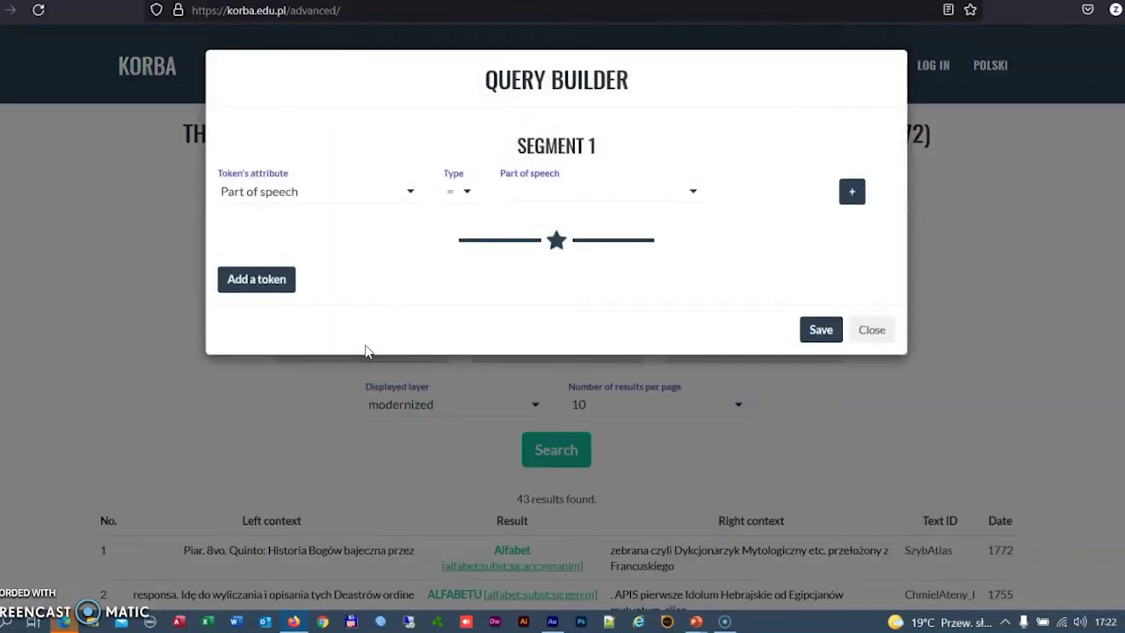
left_click(410, 191)
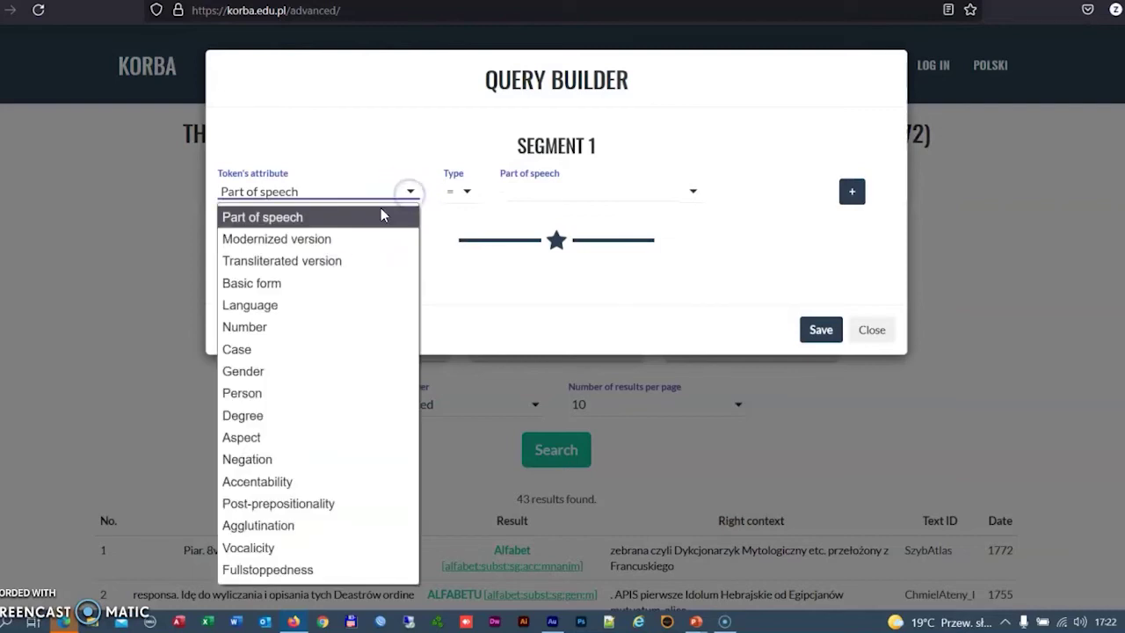
left_click(352, 239)
left_click(507, 193)
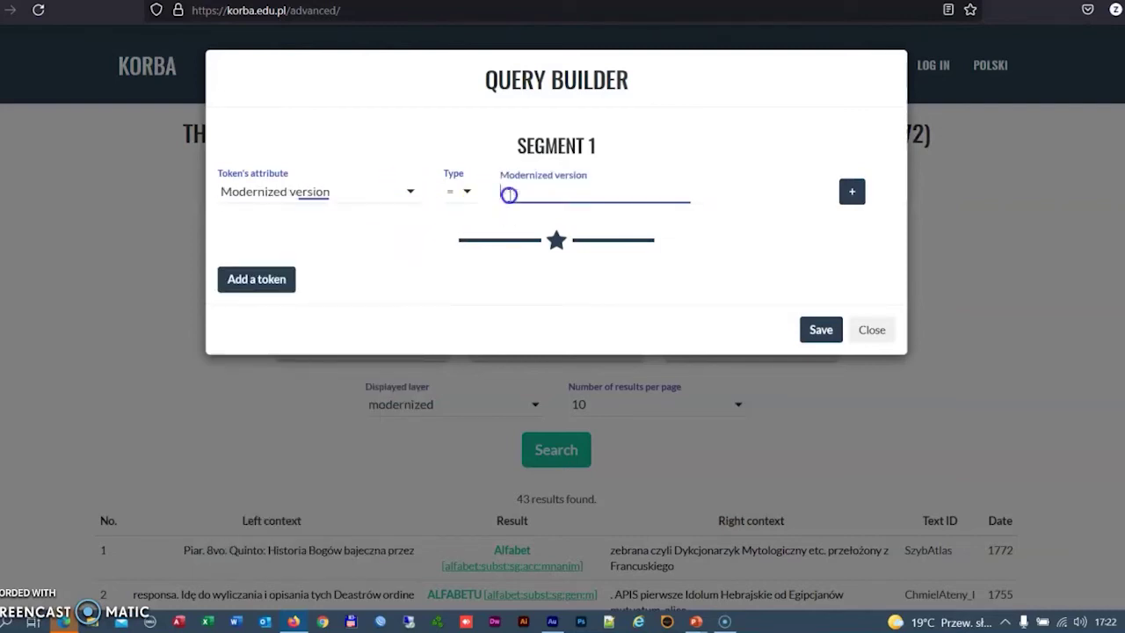
type("po")
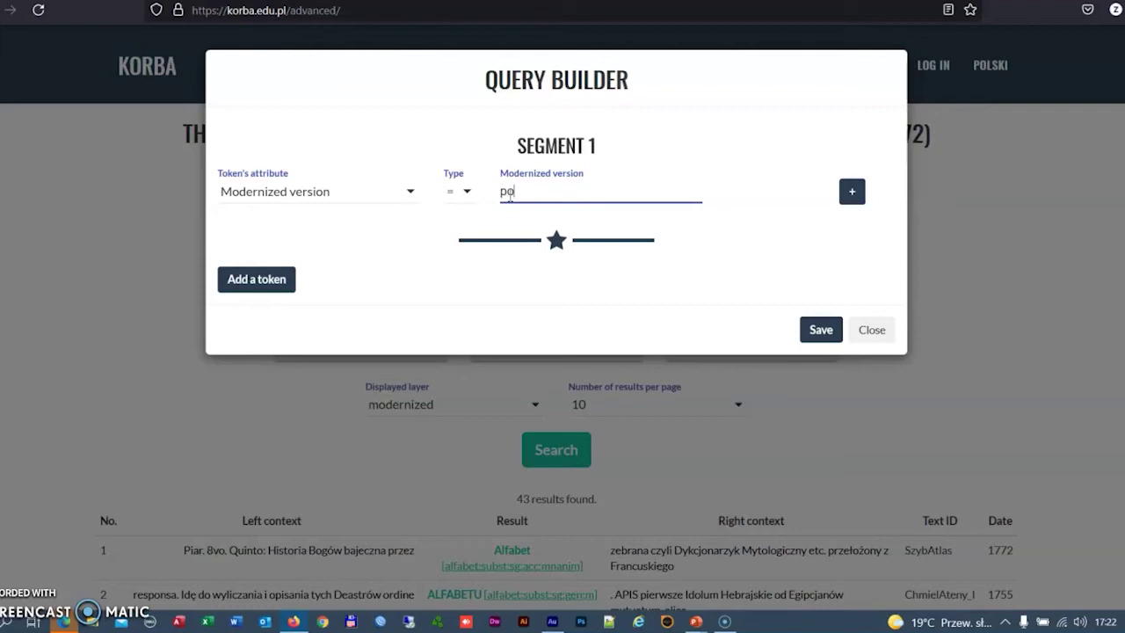
left_click(245, 287)
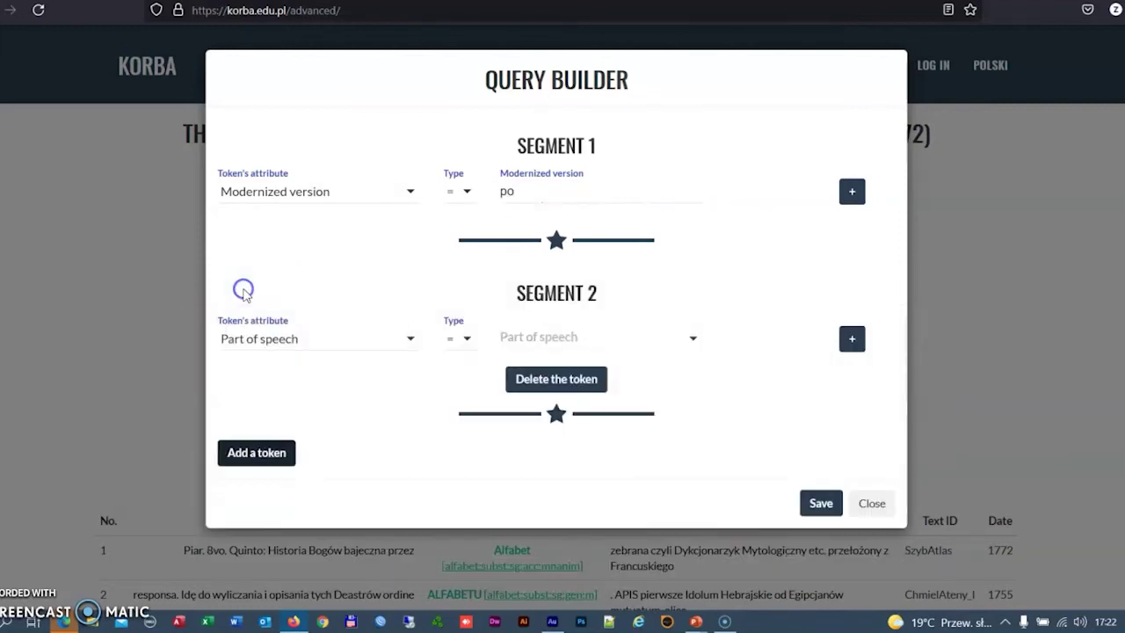
left_click(691, 339)
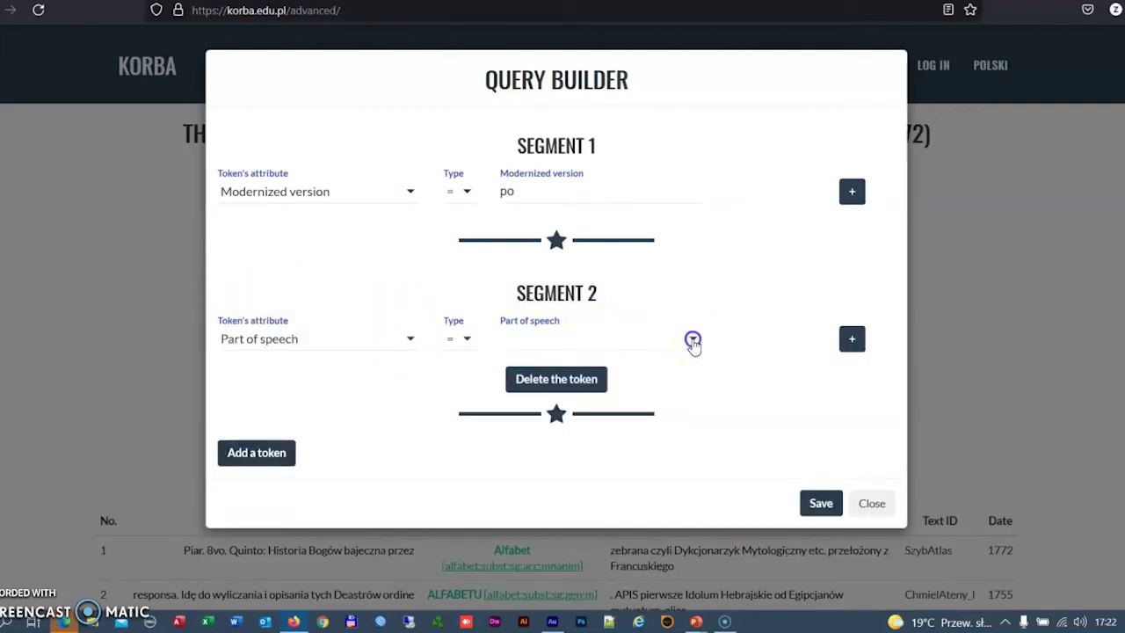
scroll(653, 389, "down", 3)
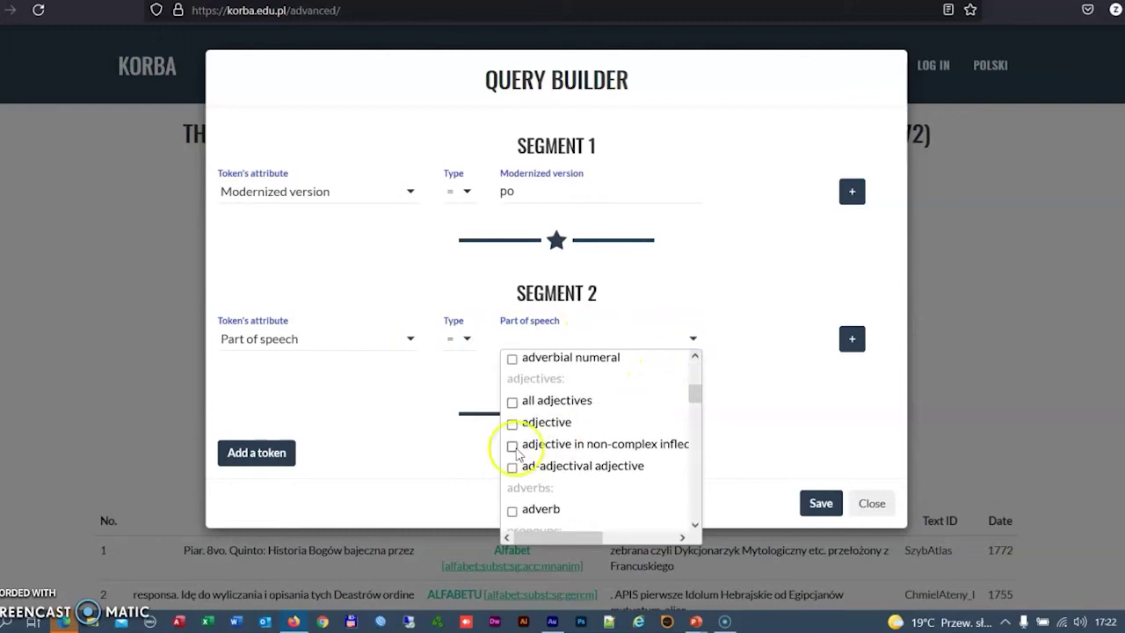
left_click(513, 447)
left_click(817, 502)
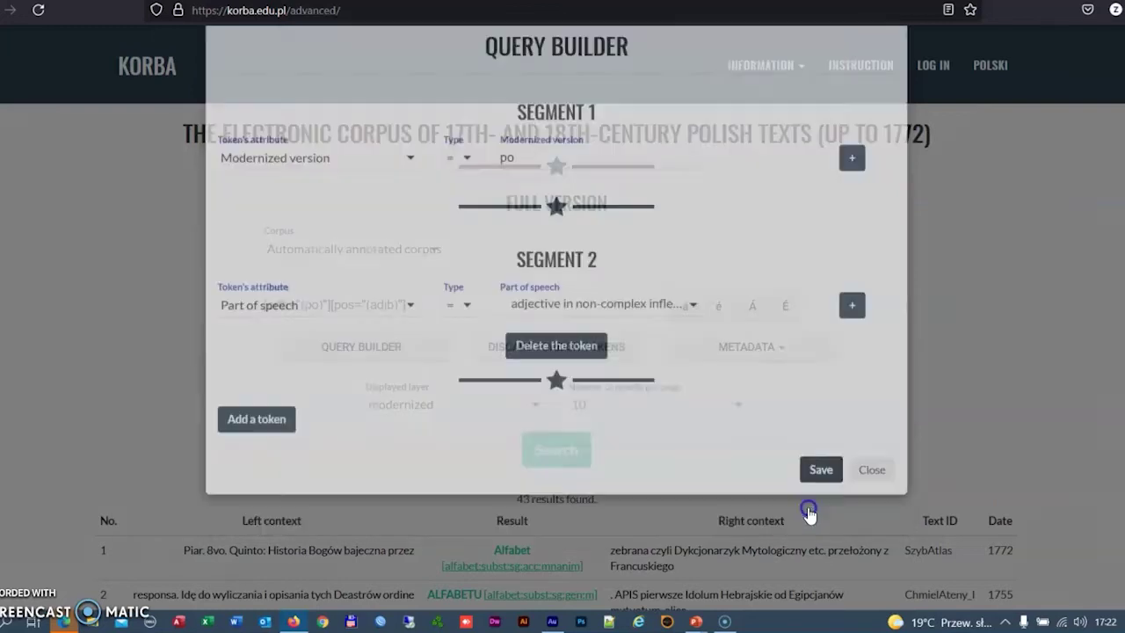
Run the po-plus-adjective query and look over its 1837 results
left_click(547, 453)
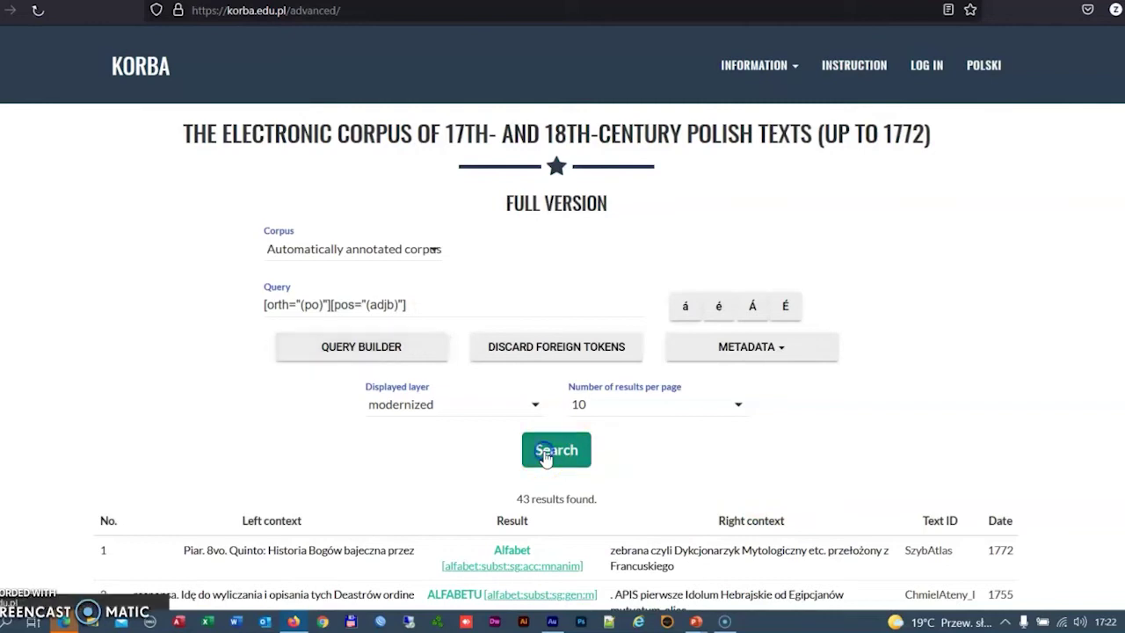
scroll(545, 457, "down", 5)
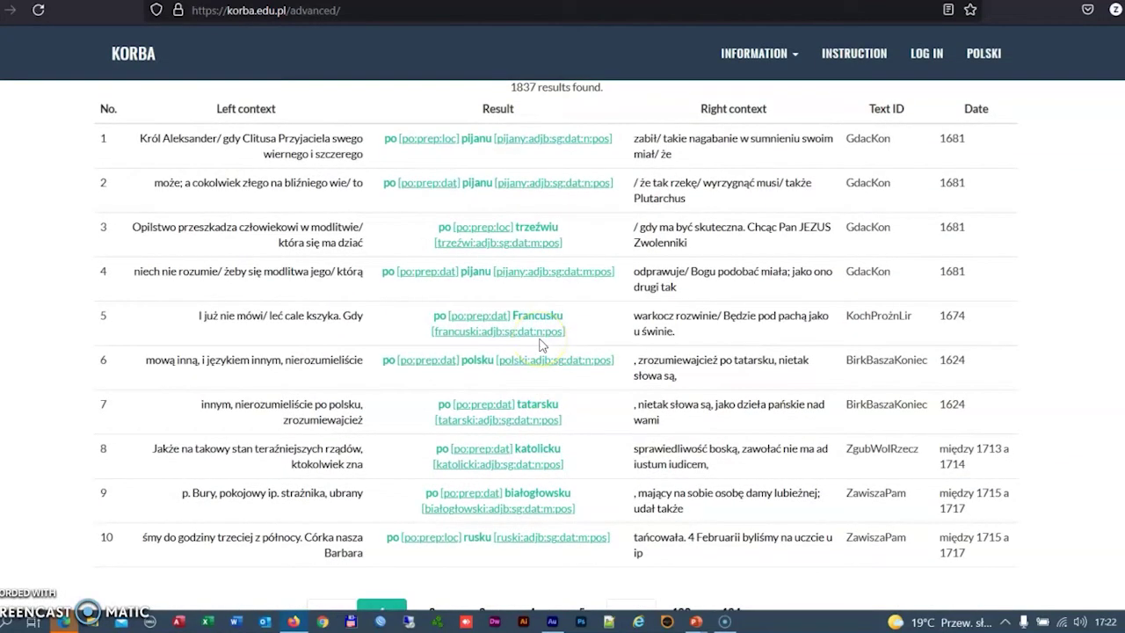
scroll(540, 345, "up", 5)
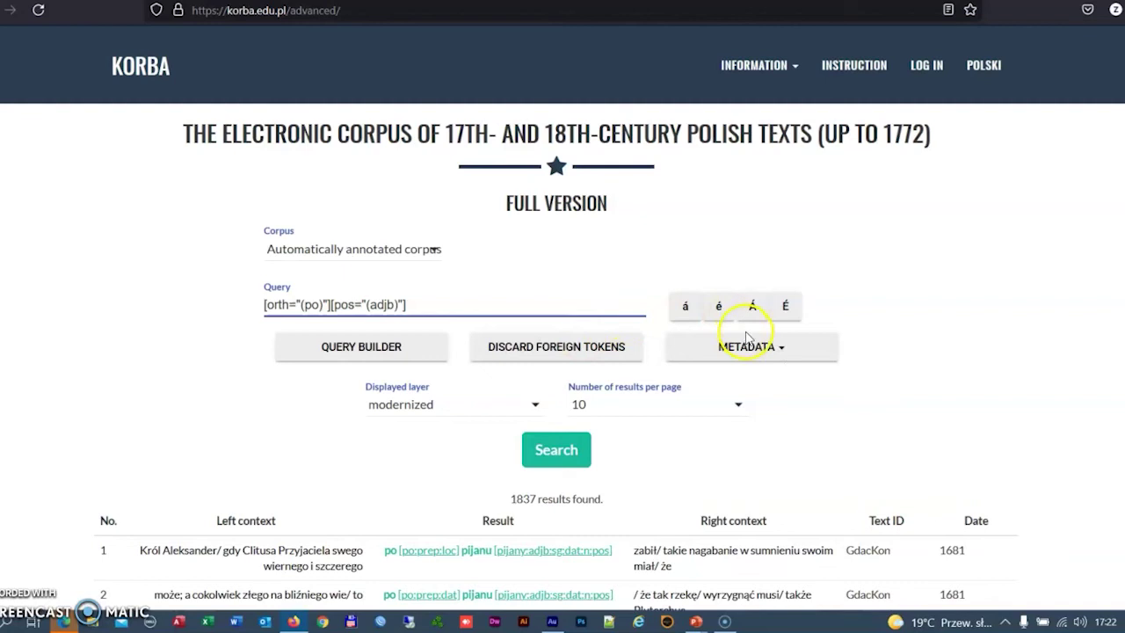
Add a metadata restriction limiting Date to between 1651-1700
left_click(786, 352)
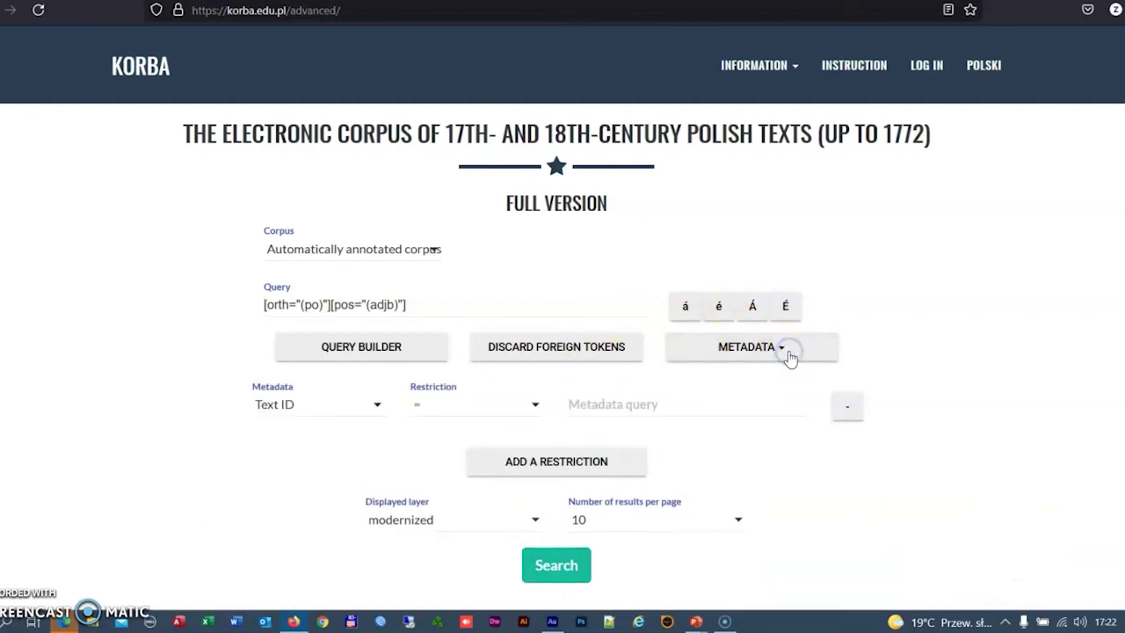
left_click(377, 406)
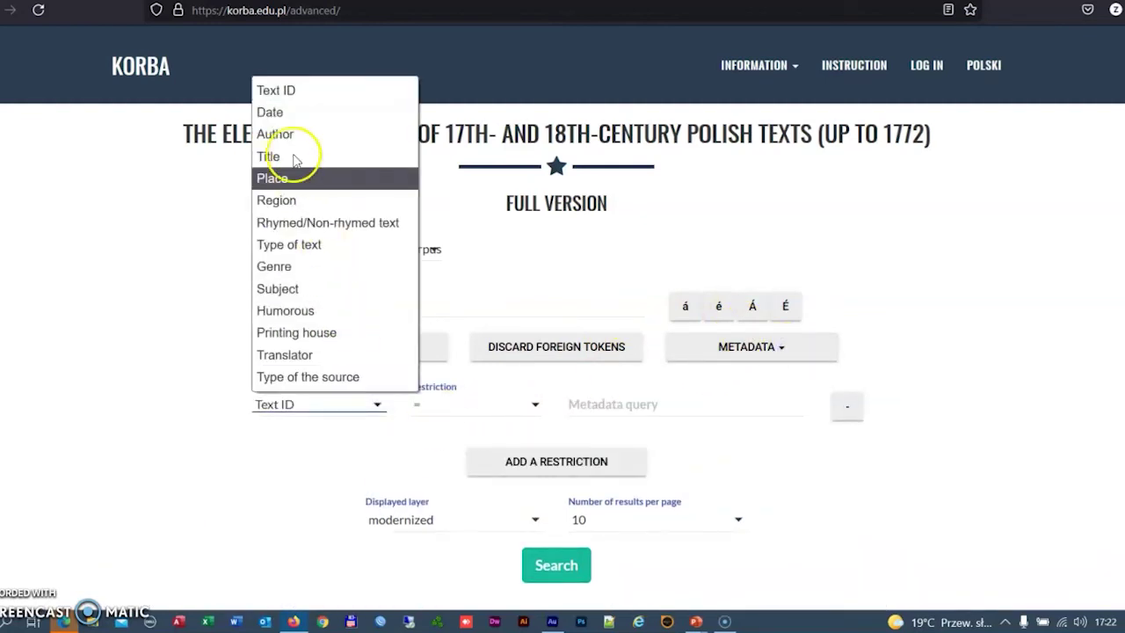
left_click(283, 112)
left_click(536, 404)
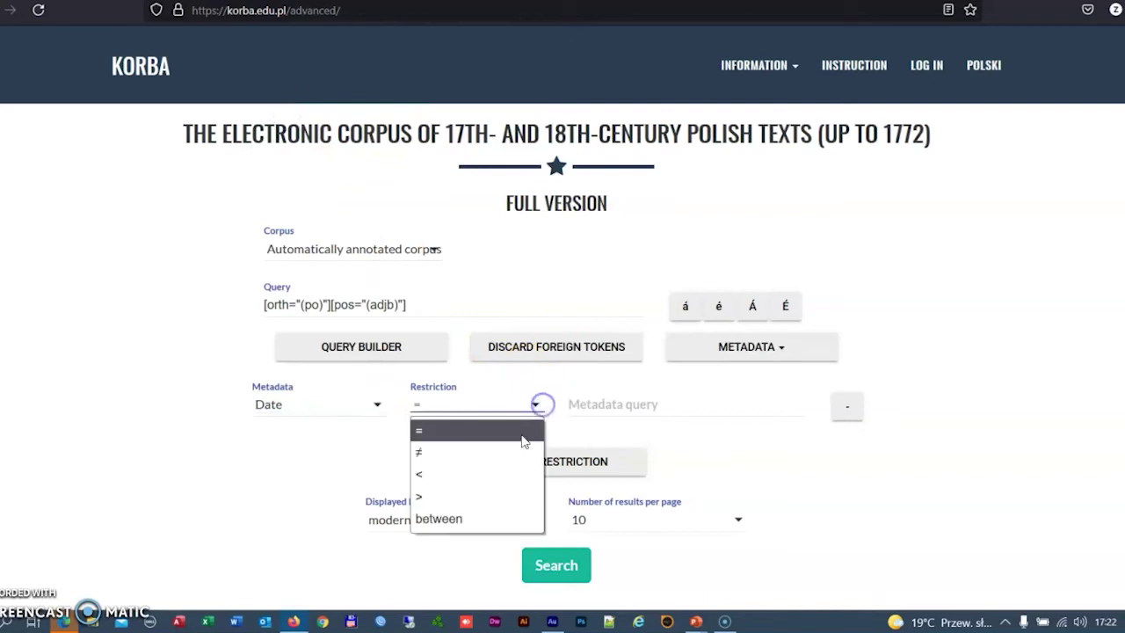
left_click(479, 520)
left_click(597, 409)
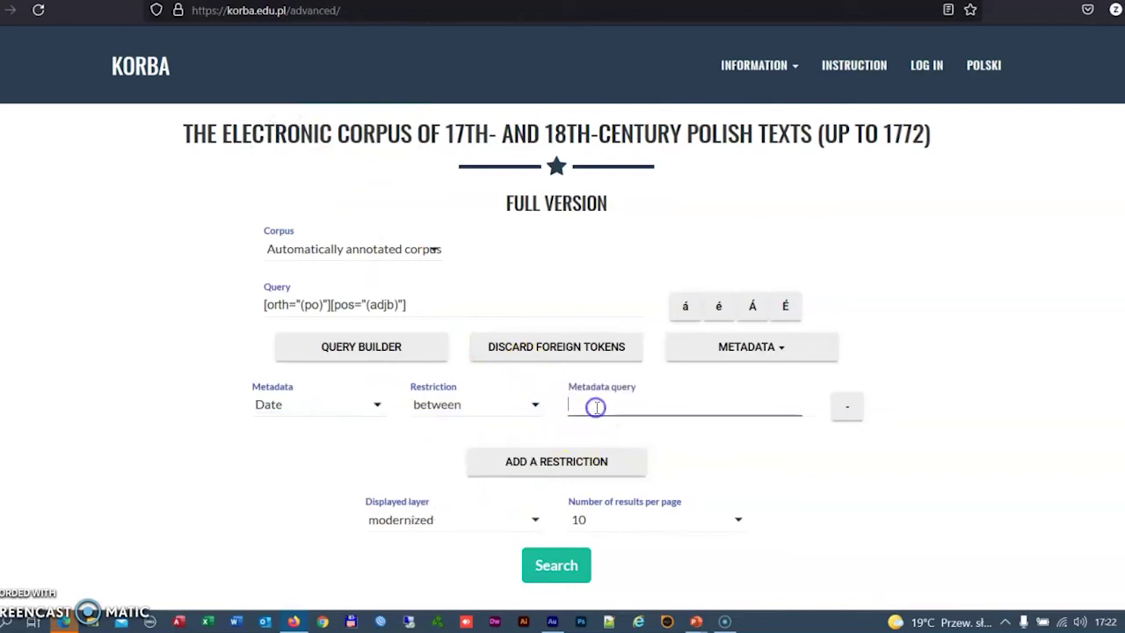
type("1651")
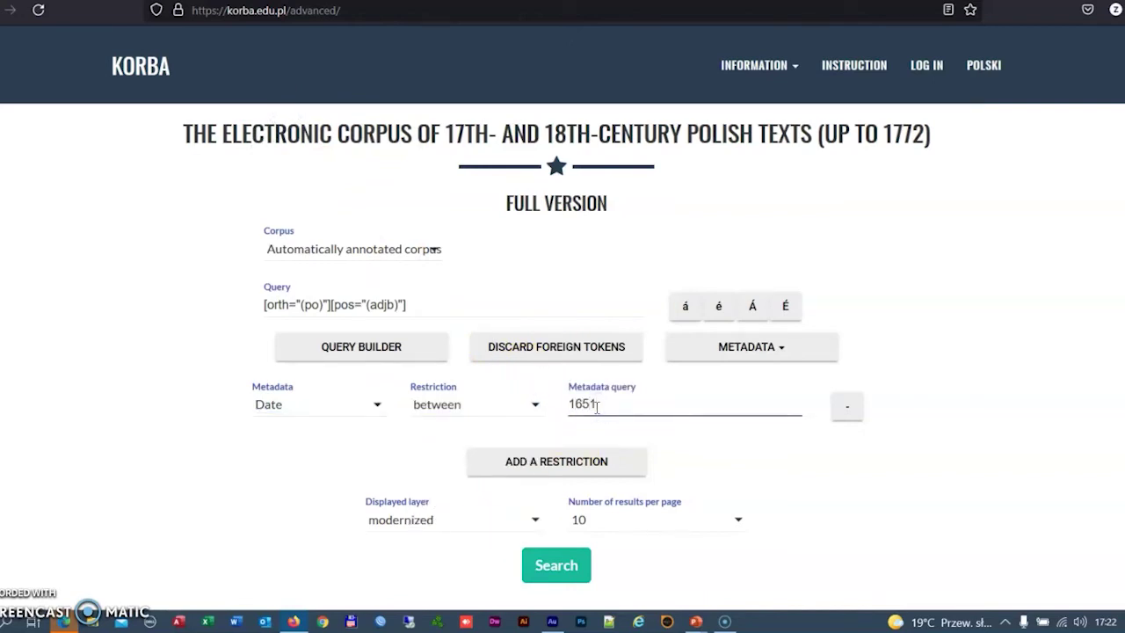
type("-1700")
Add an Author restriction with the author's name and rerun the search, getting 136 hits
left_click(571, 467)
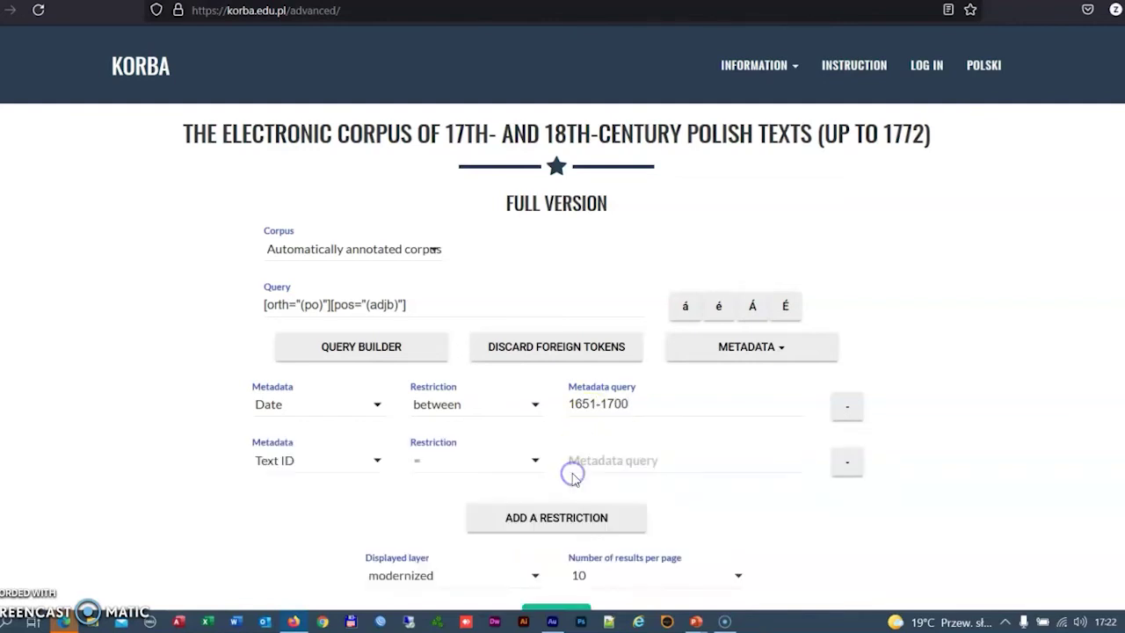
left_click(370, 457)
left_click(317, 191)
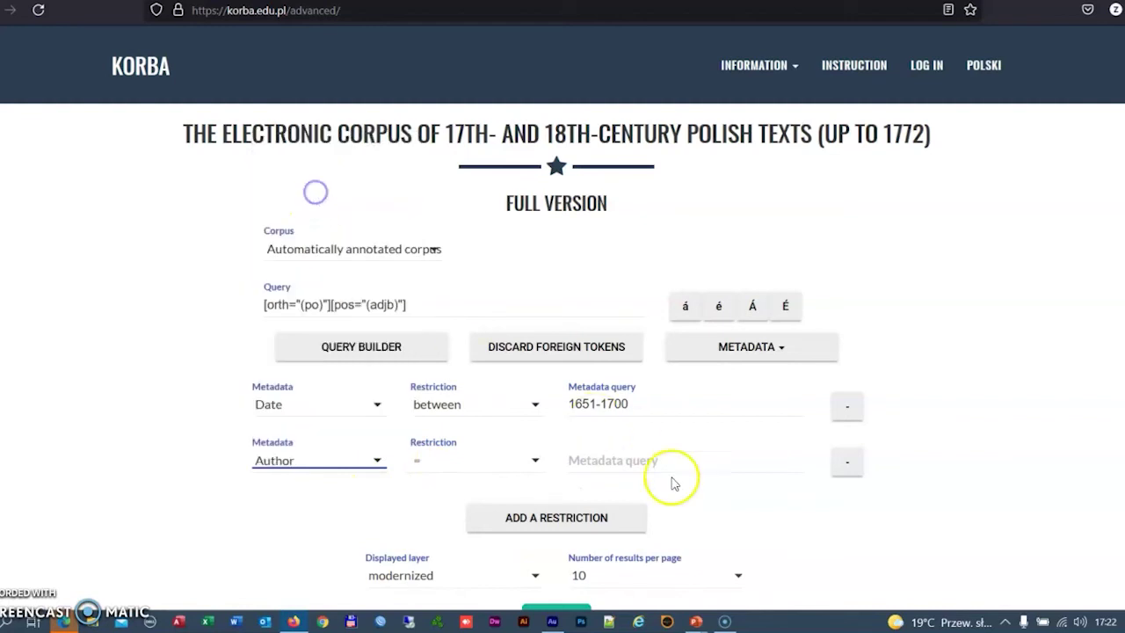
left_click(646, 464)
type("W")
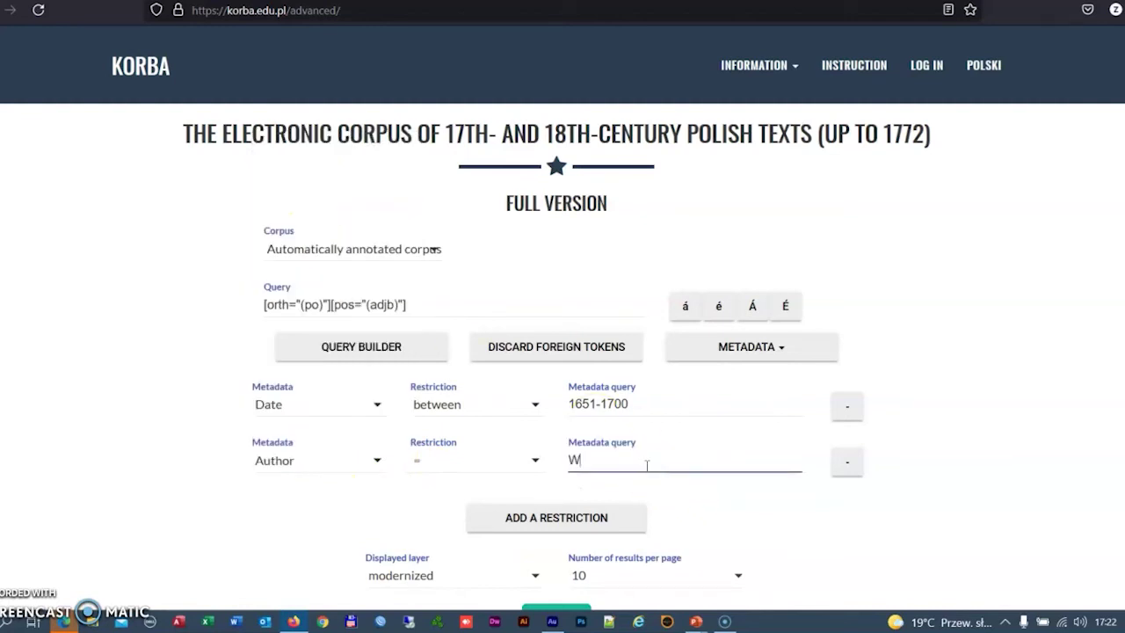
type("acław Po")
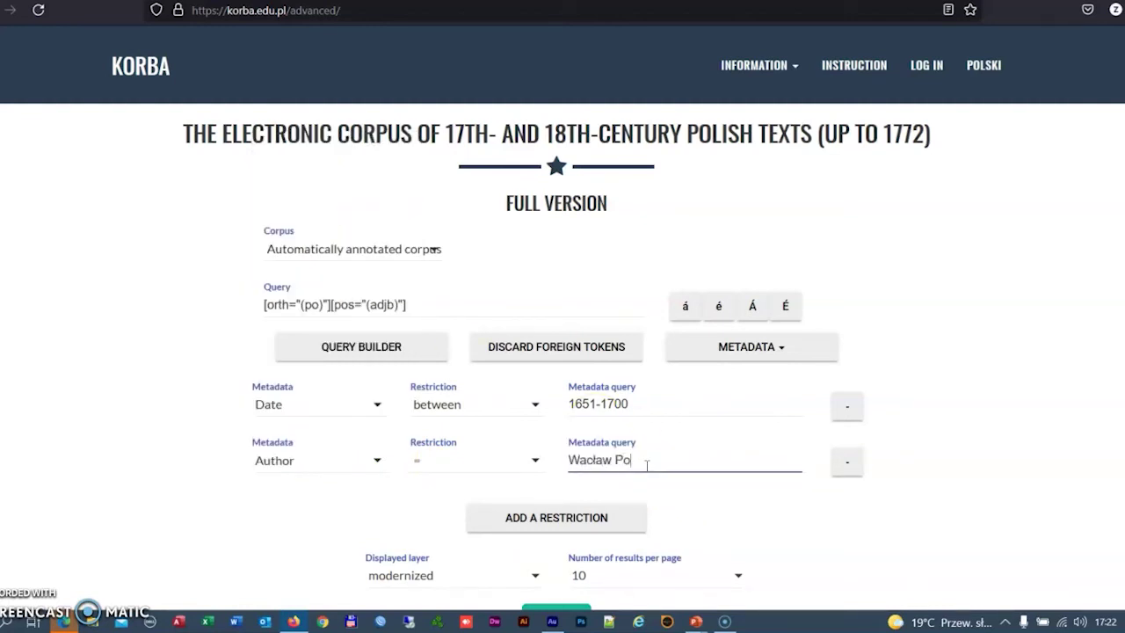
type("tocki")
scroll(633, 492, "down", 2)
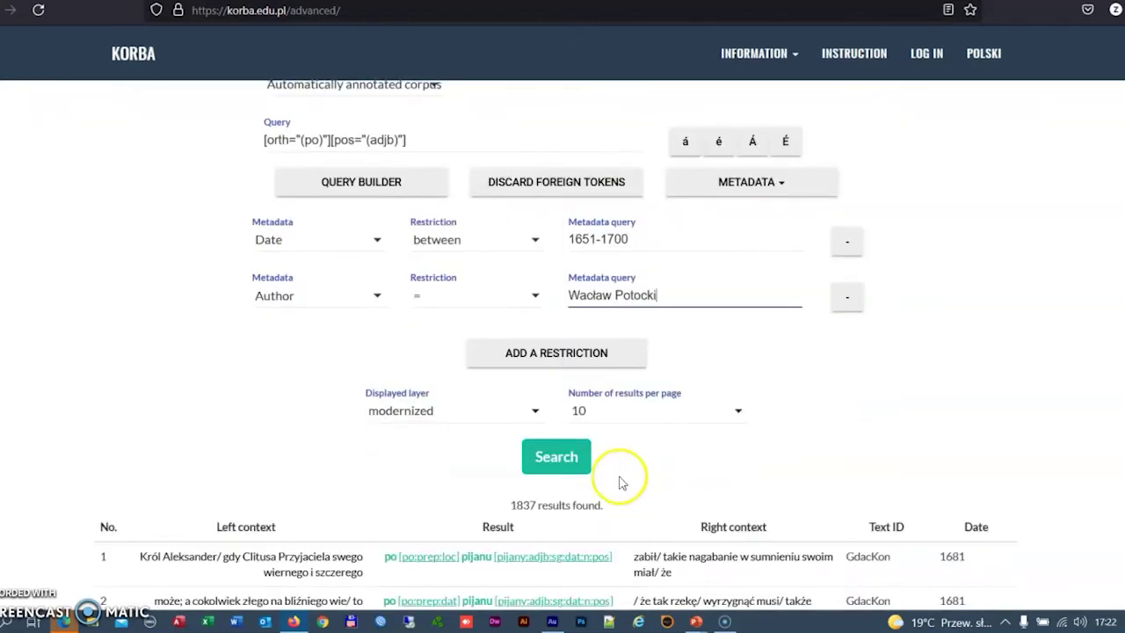
left_click(571, 460)
scroll(651, 468, "down", 4)
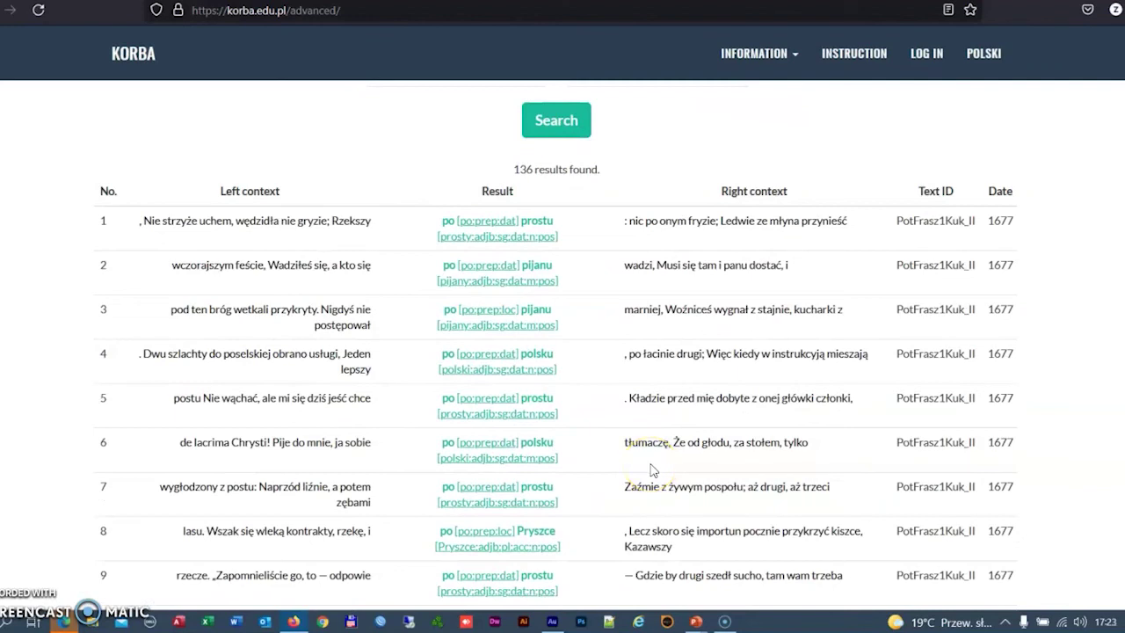
Go to KORBA's corpus download page from the information menu
left_click(778, 63)
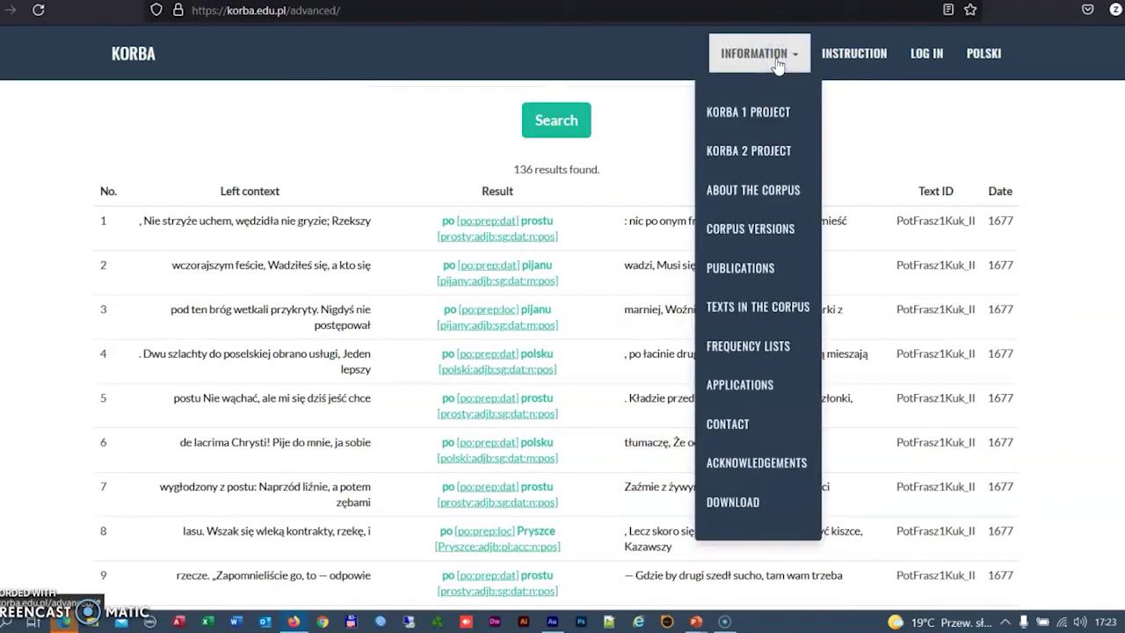
left_click(753, 505)
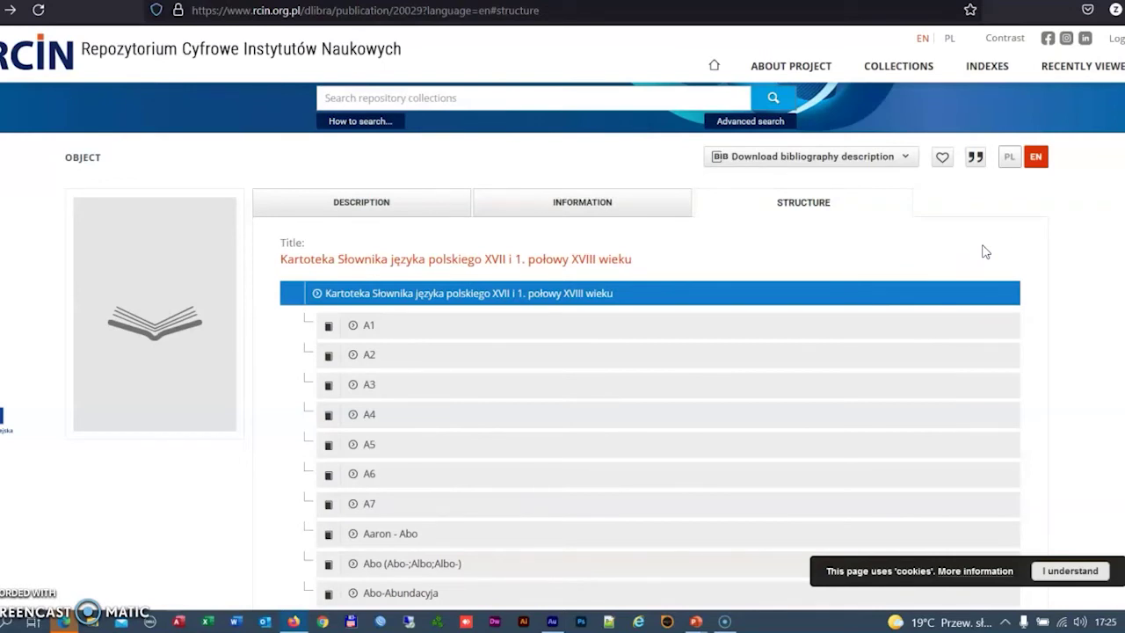
View the scanned Abo-Abundacyja slips, then switch to the news-pamphlet library tab
scroll(985, 252, "down", 2)
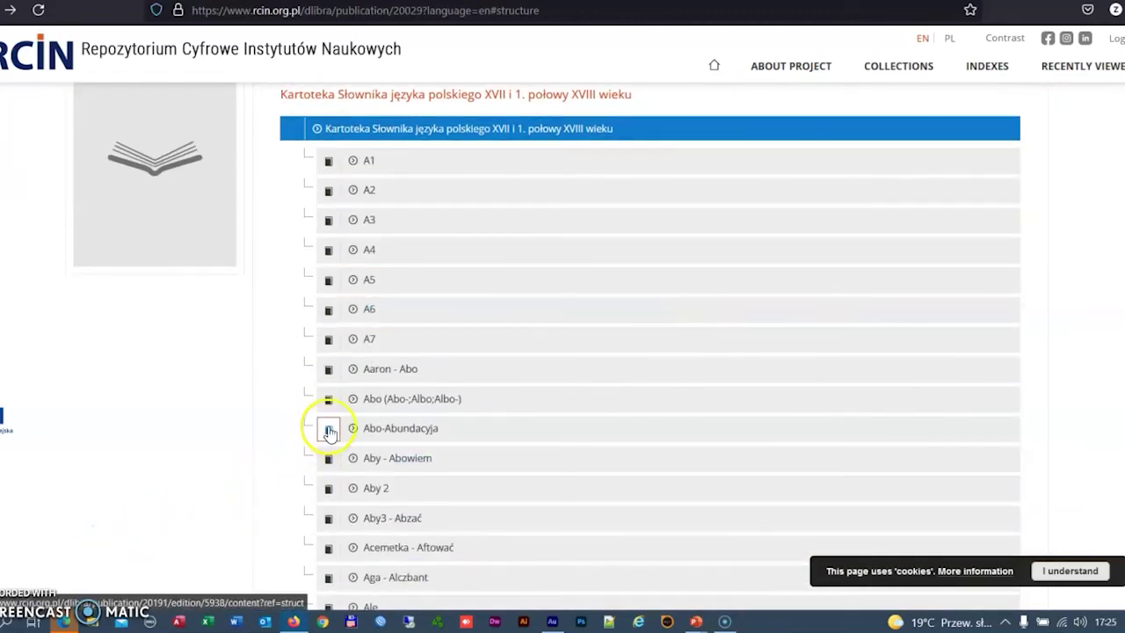
left_click(327, 429)
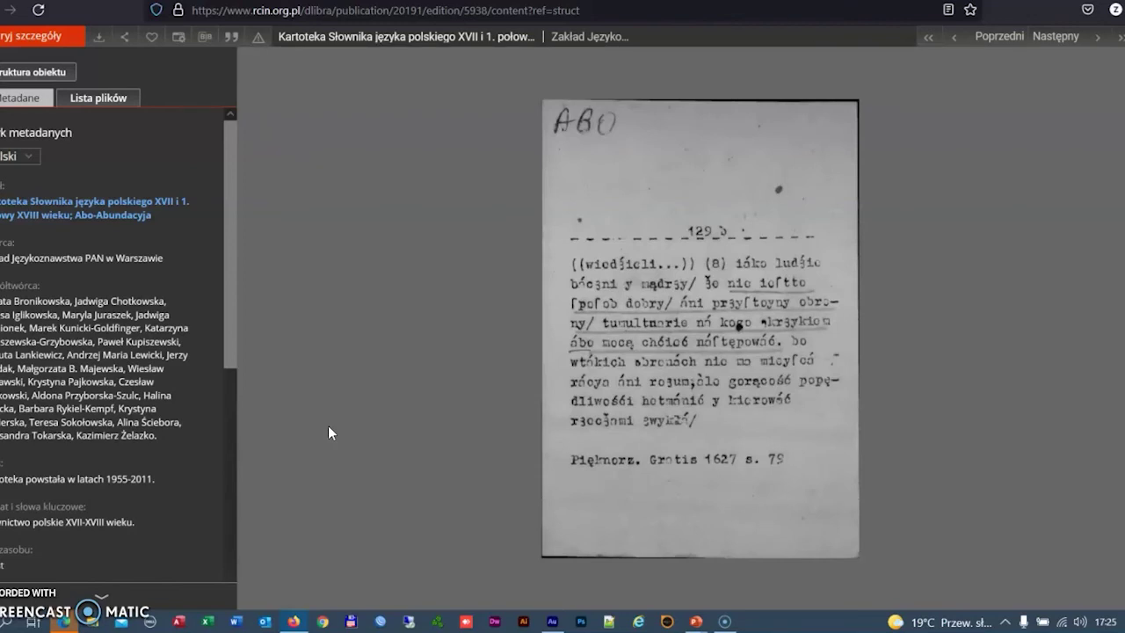
mouse_move(402, 381)
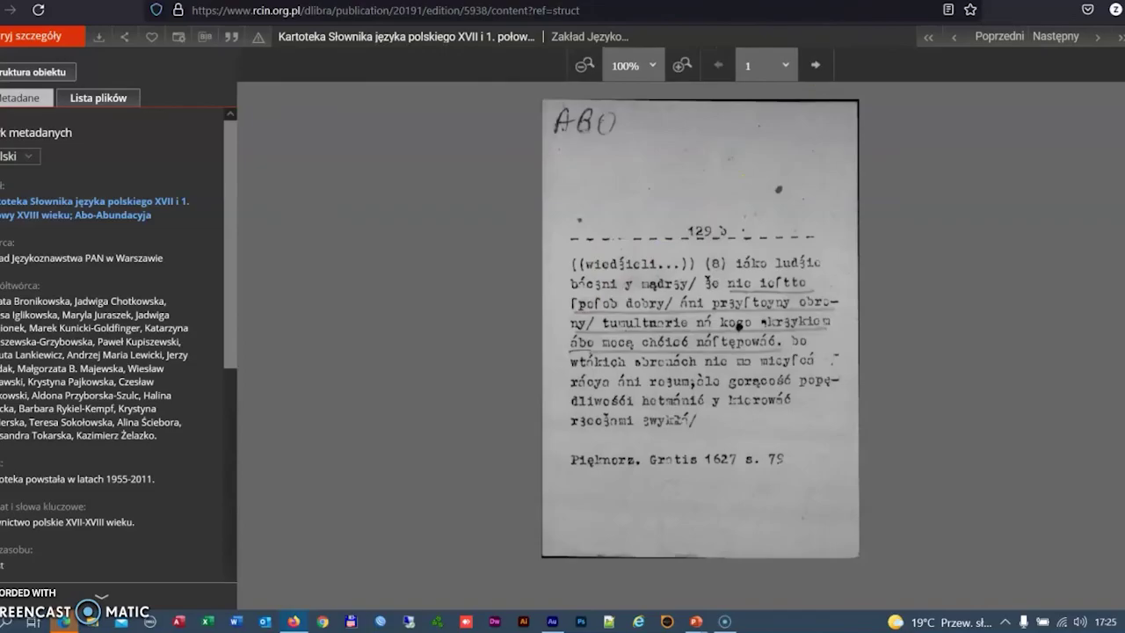
key("ctrl+Tab")
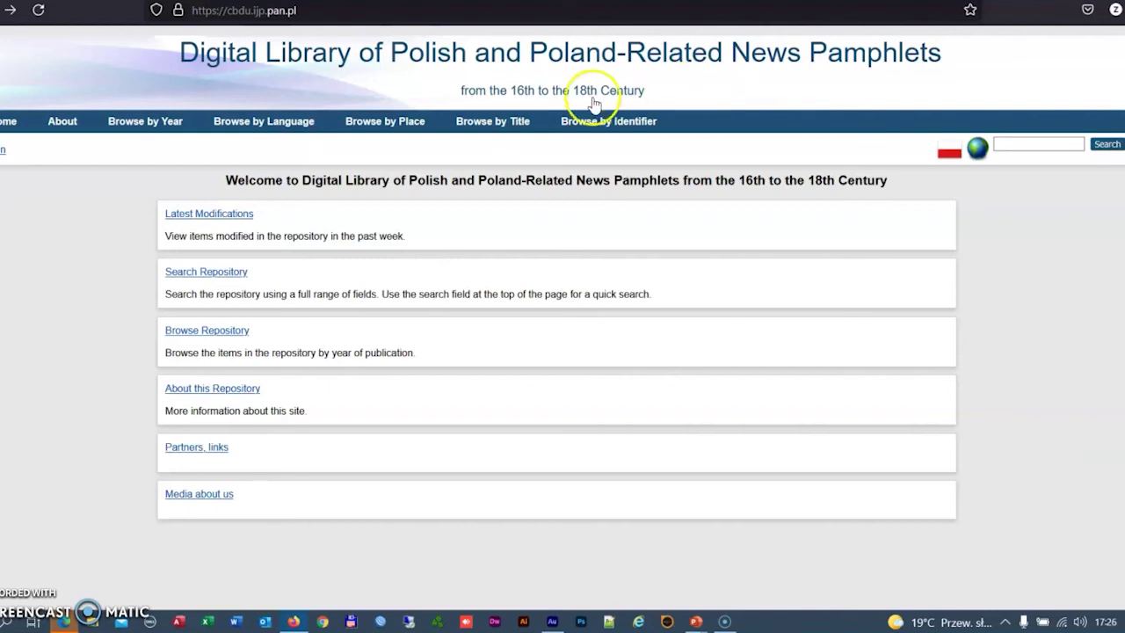
Browse Polish-language pamphlets and open the scan of the 1605 Dyjamenckie castle siege pamphlet
left_click(312, 132)
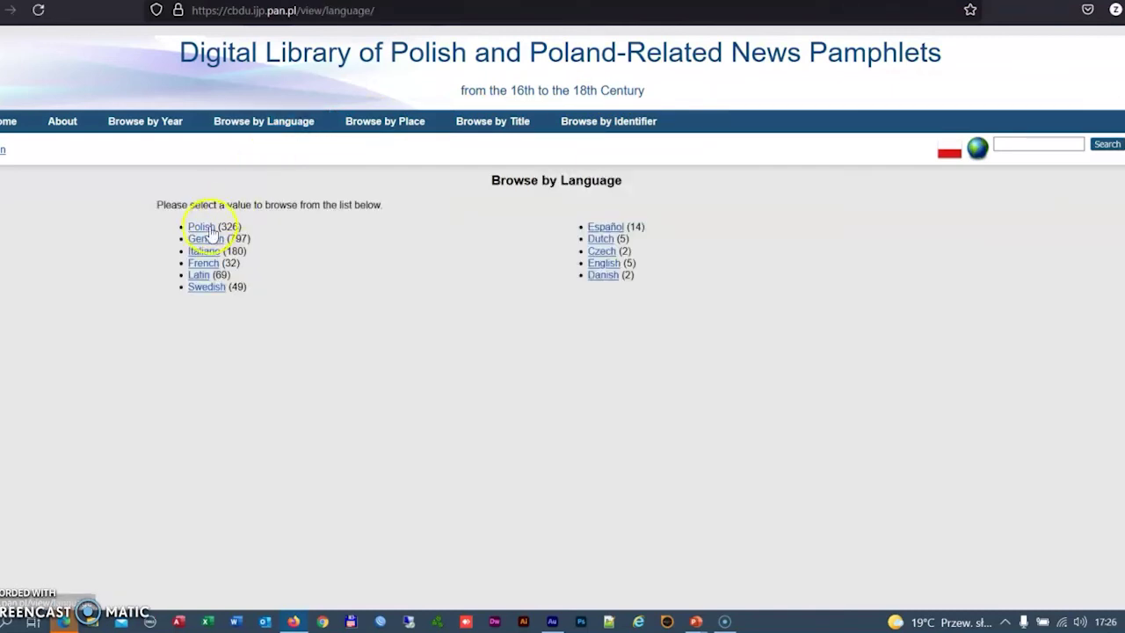
left_click(201, 227)
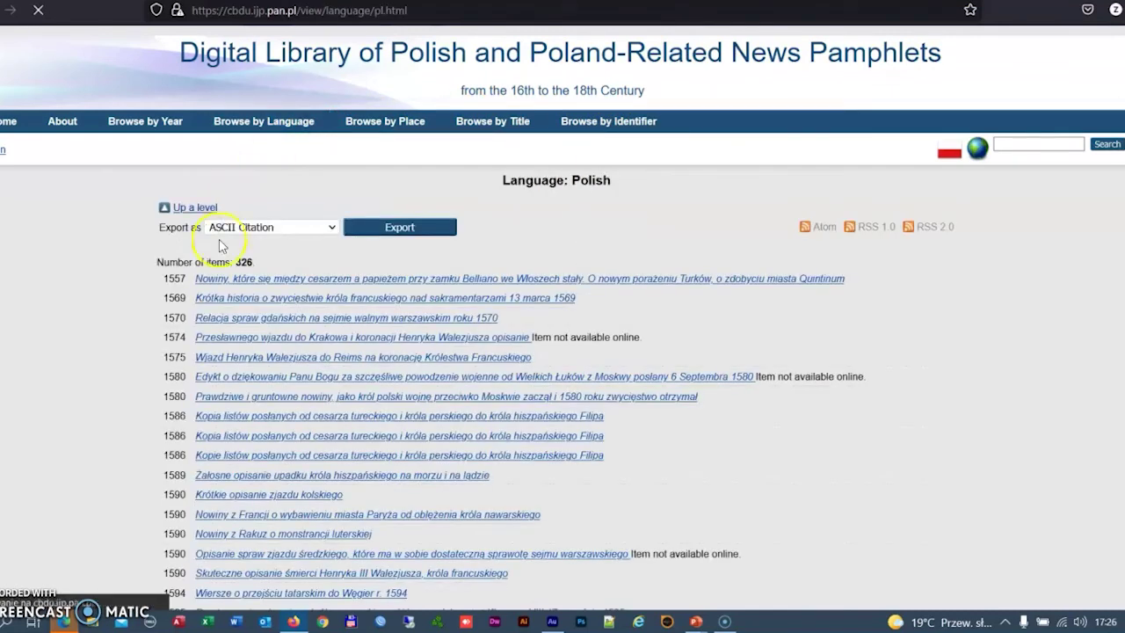
scroll(281, 316, "down", 6)
scroll(281, 321, "down", 5)
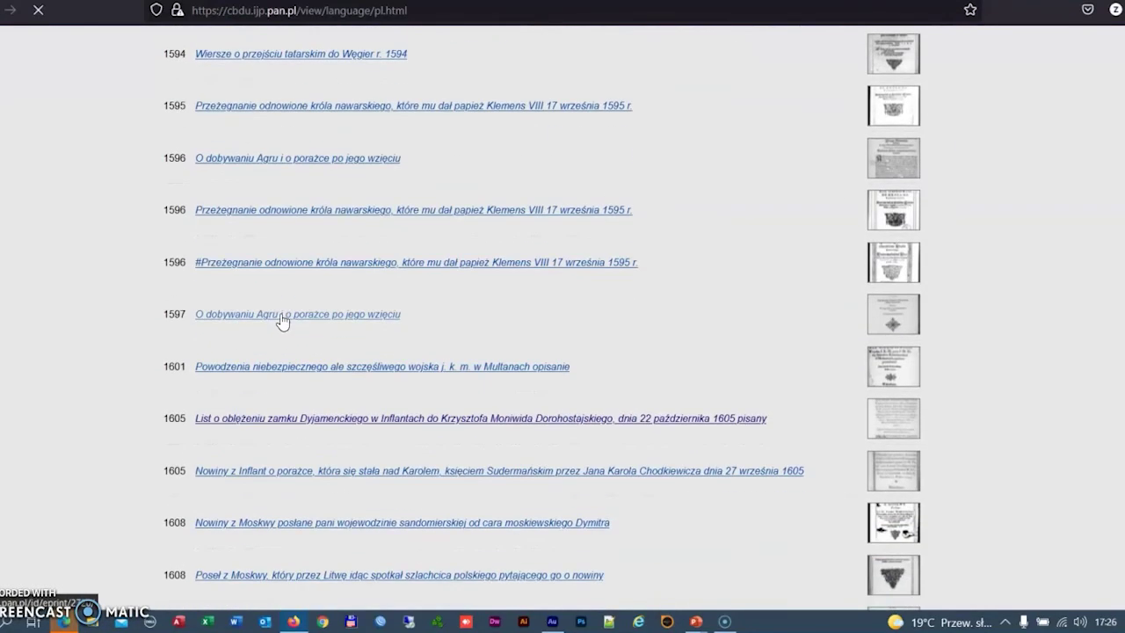
left_click(312, 420)
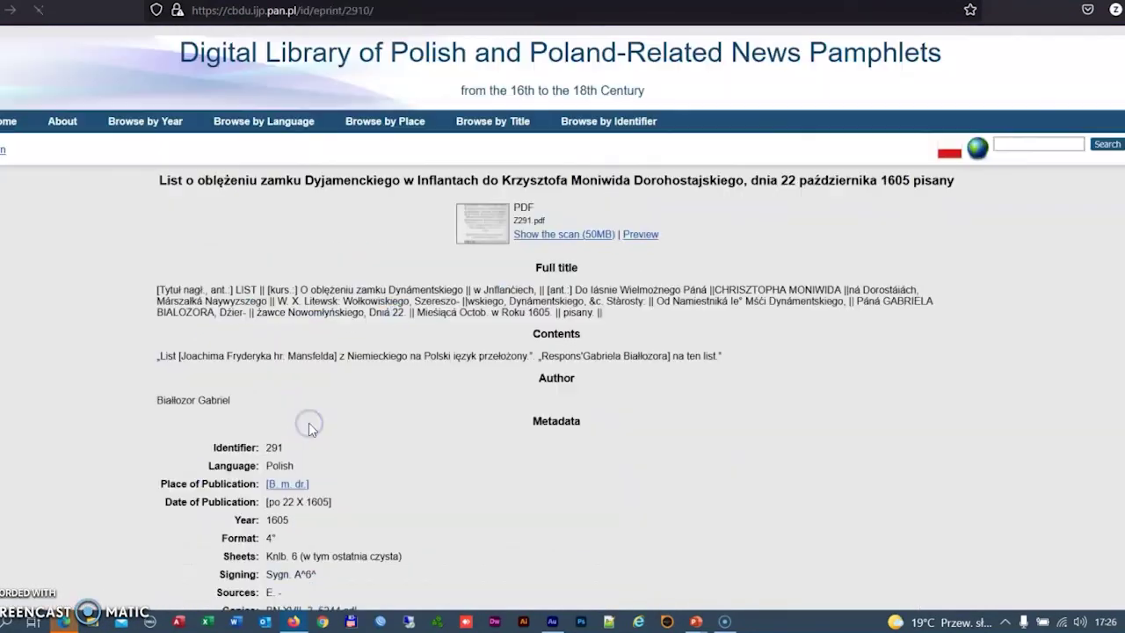
left_click(535, 235)
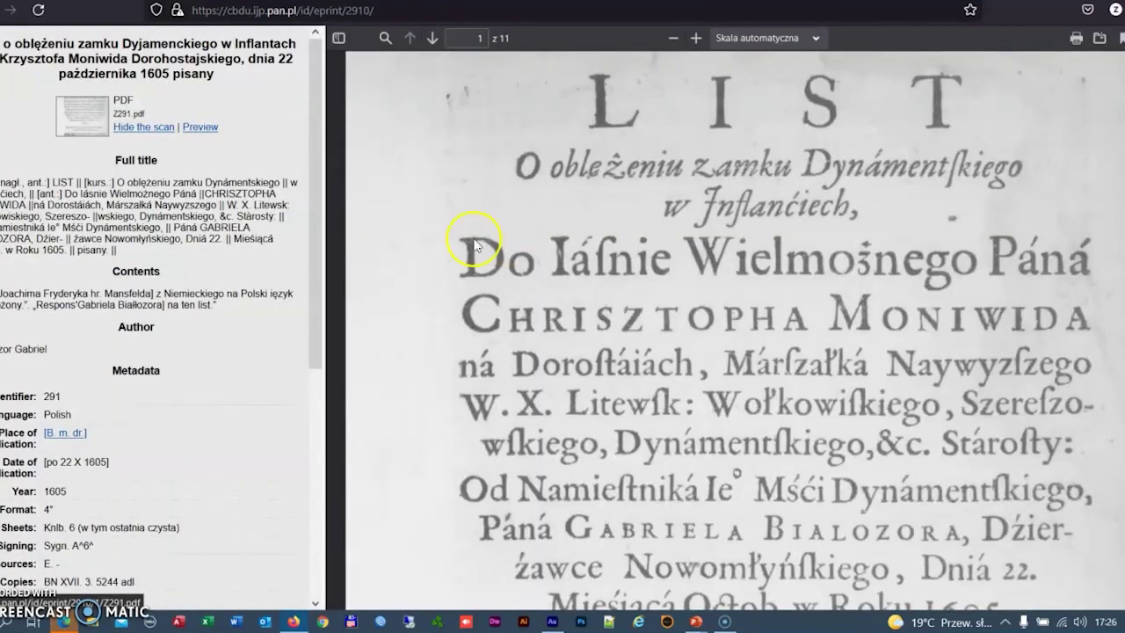
left_click_drag(319, 226, 303, 486)
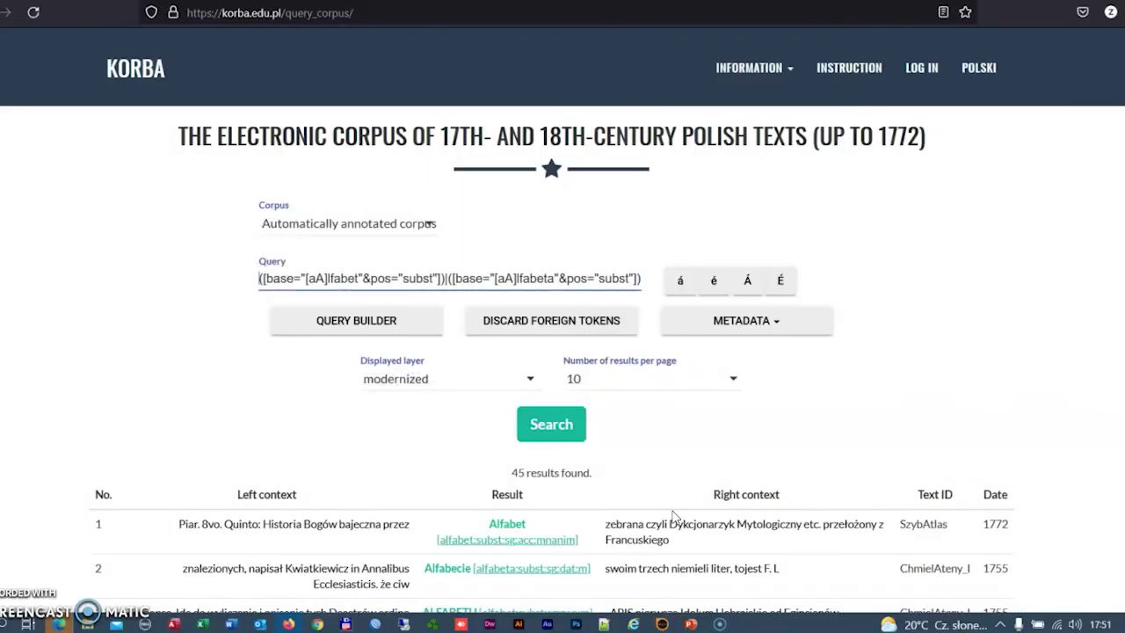
Open the tenth 'alfabetu' hit's full context and follow its link to the ALFABET, ALFABETA entry
scroll(673, 515, "down", 5)
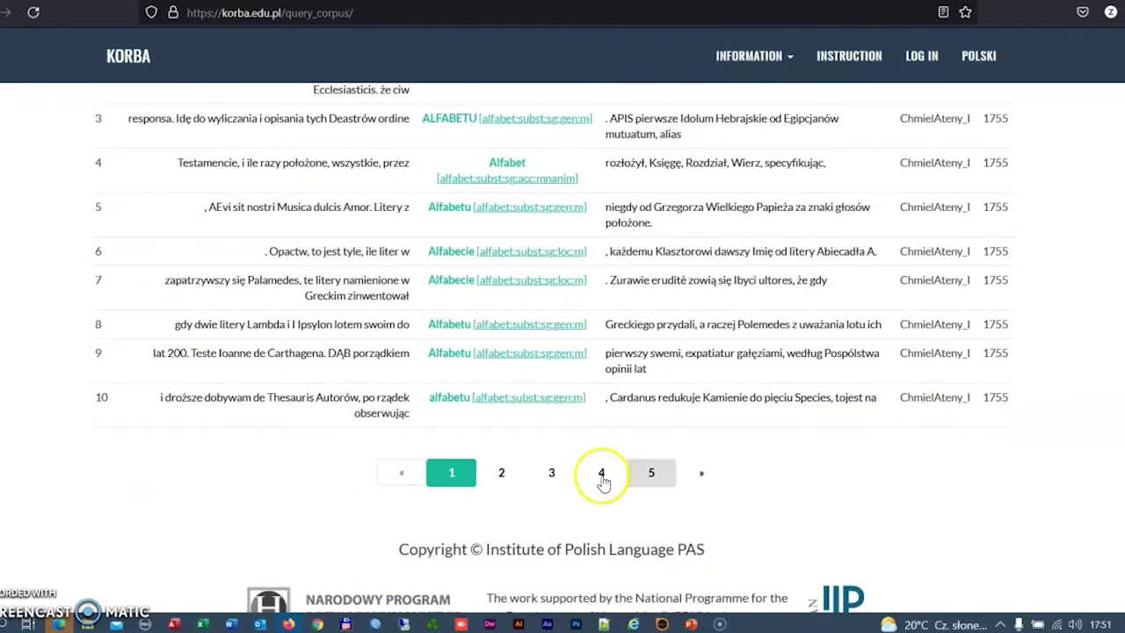
left_click(452, 398)
scroll(659, 450, "down", 1)
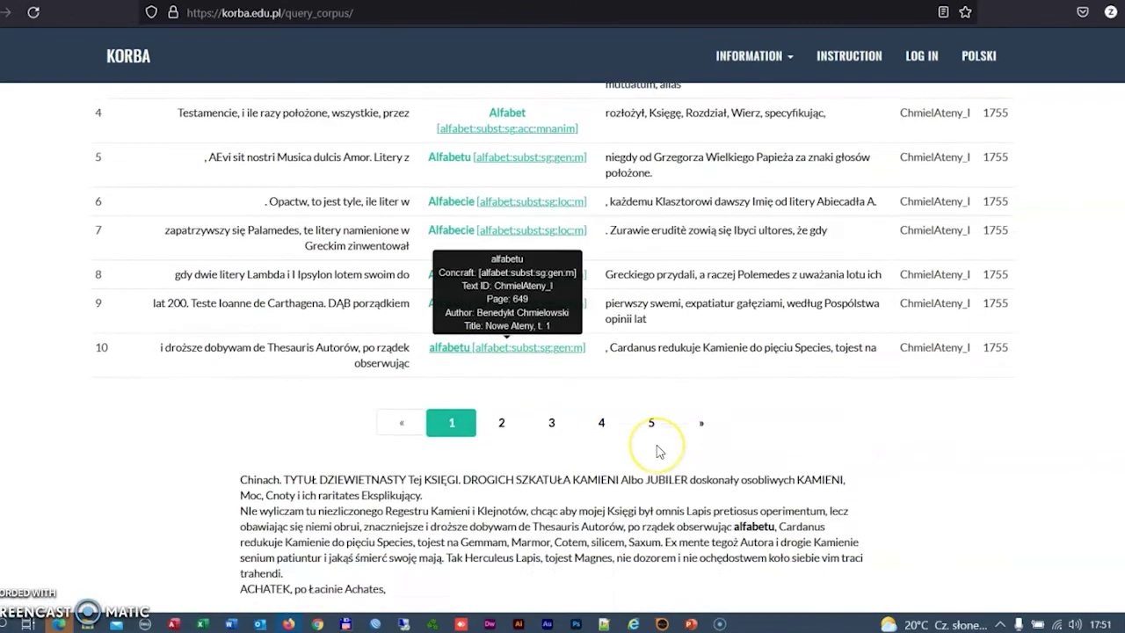
scroll(659, 450, "down", 5)
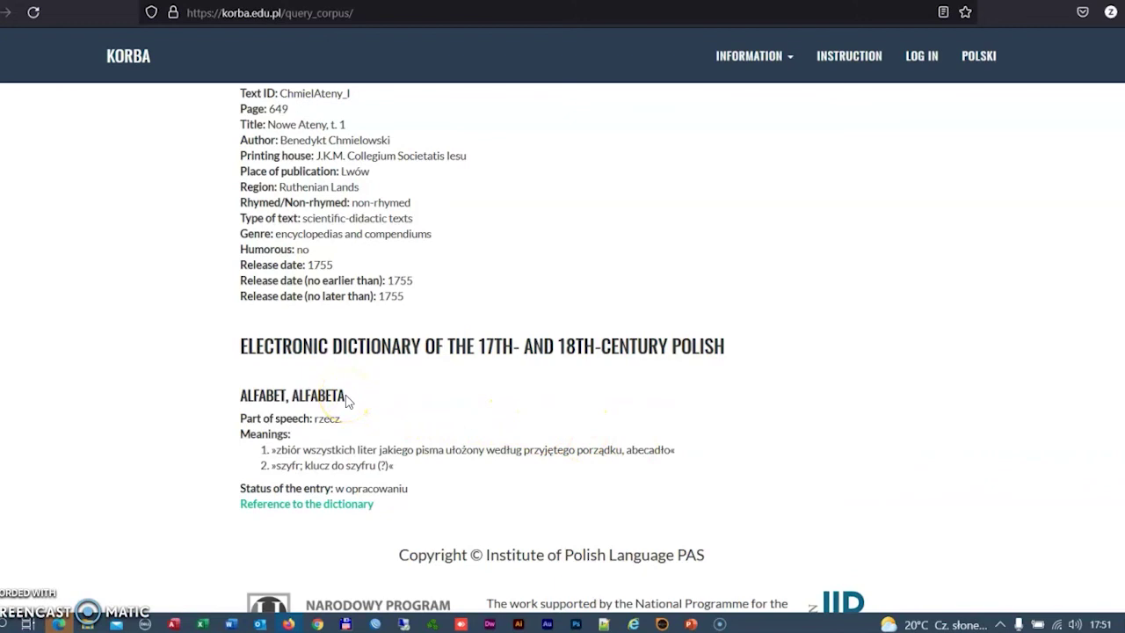
left_click(319, 509)
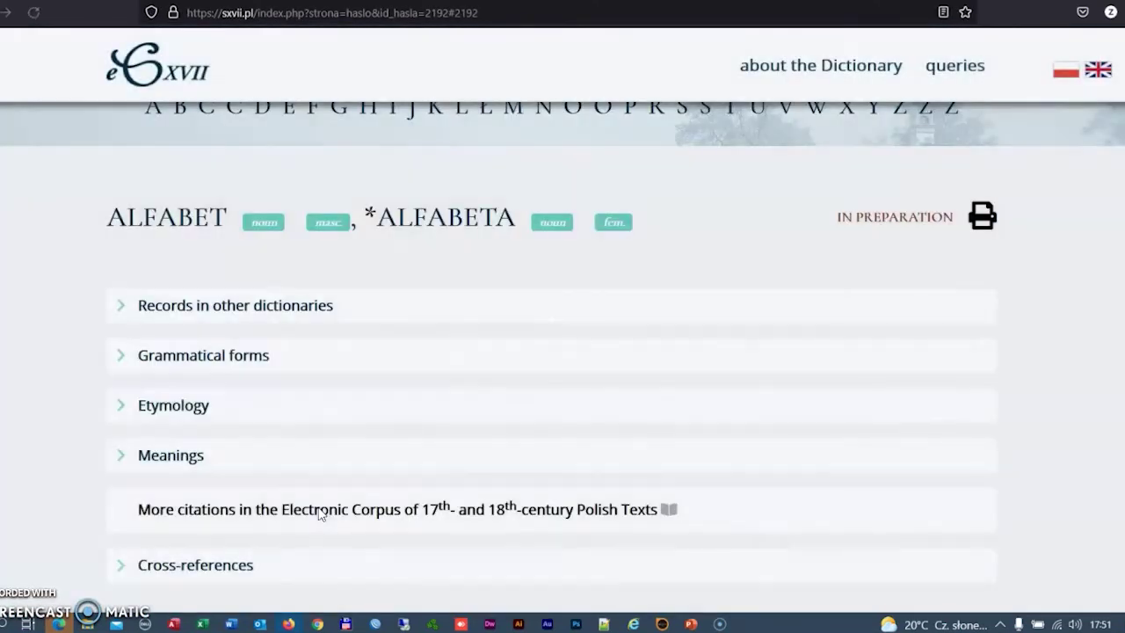